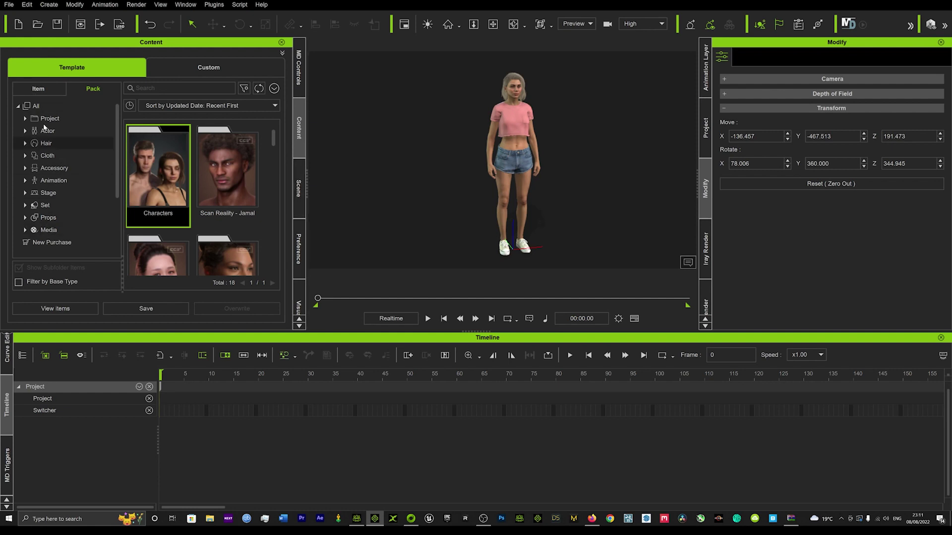
Browse all template packs in the content library and open the Physics Toolbox pack.
{"action": "scroll", "coordinate": [204, 189], "scroll_direction": "down", "scroll_amount": 1}
{"action": "left_click_drag", "start_coordinate": [274, 144], "coordinate": [274, 304]}
{"action": "left_click", "coordinate": [35, 106]}
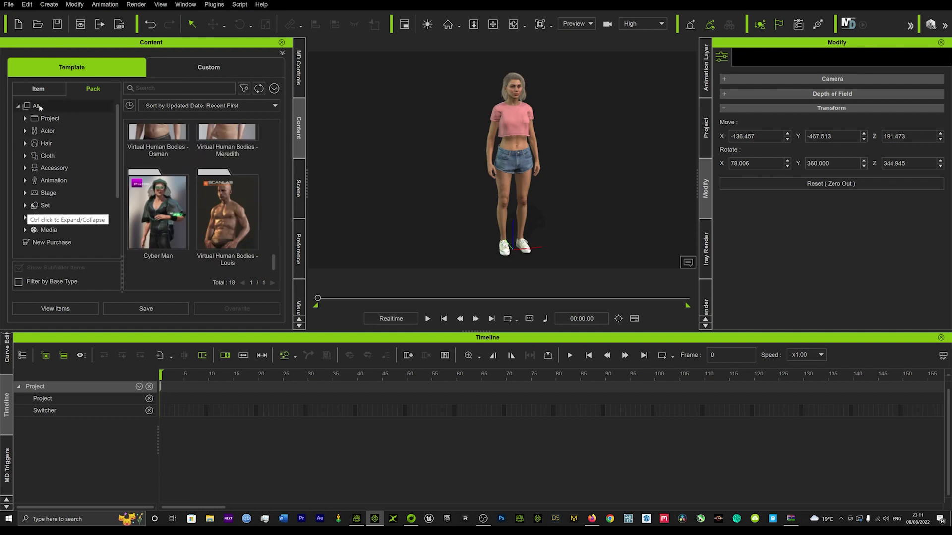
{"action": "left_click_drag", "start_coordinate": [274, 134], "coordinate": [290, 299]}
{"action": "scroll", "coordinate": [203, 244], "scroll_direction": "up", "scroll_amount": 2}
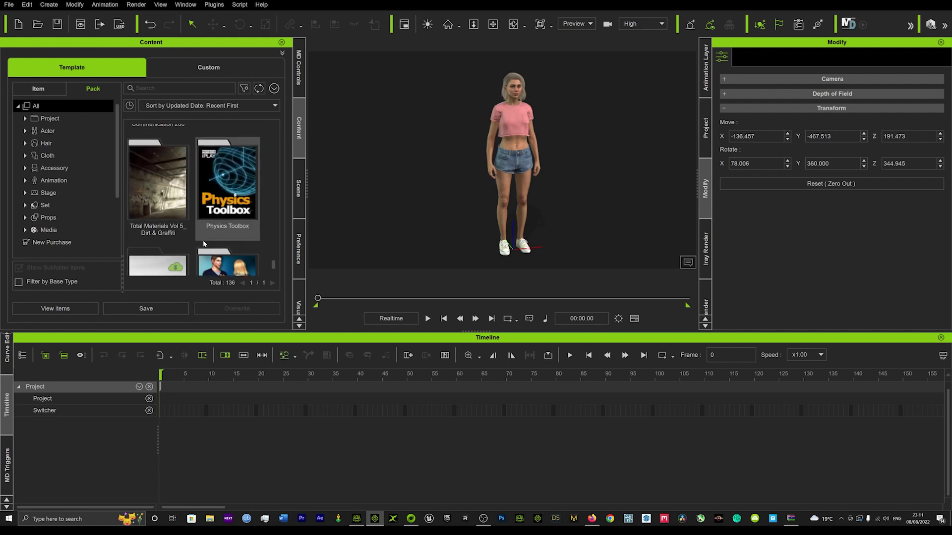
{"action": "double_click", "coordinate": [233, 193]}
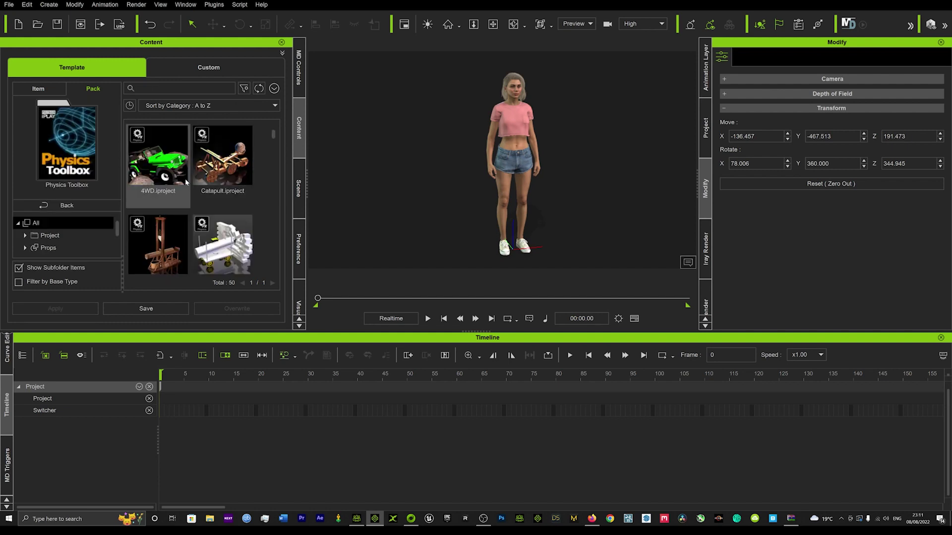
Add the 07 Lift & Fall prop from the Physics Toolbox pack to the scene.
{"action": "scroll", "coordinate": [177, 180], "scroll_direction": "down", "scroll_amount": 10}
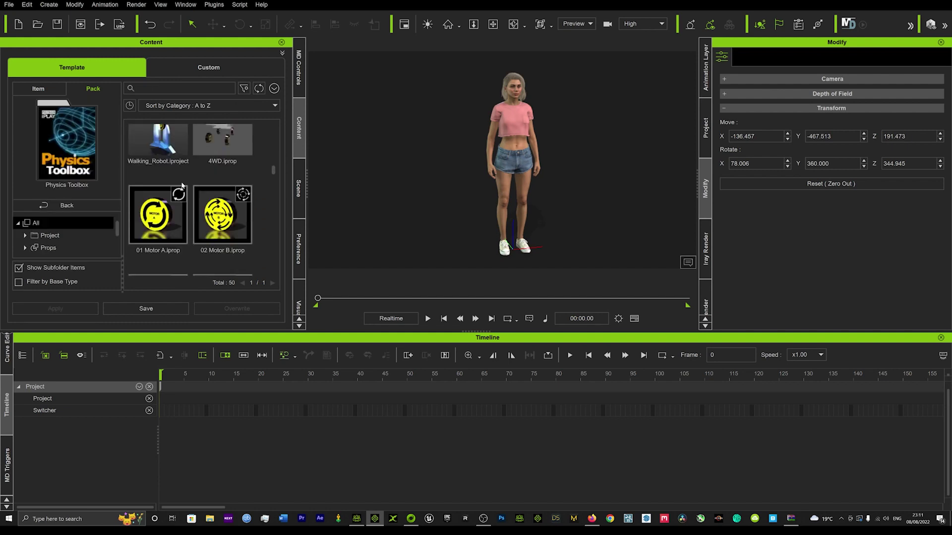
{"action": "scroll", "coordinate": [182, 184], "scroll_direction": "down", "scroll_amount": 4}
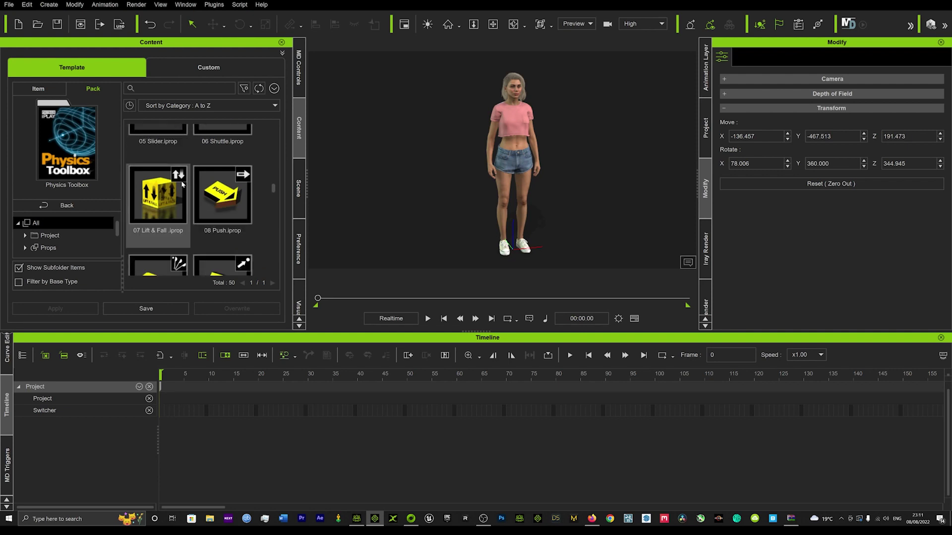
{"action": "scroll", "coordinate": [164, 186], "scroll_direction": "down", "scroll_amount": 1}
{"action": "scroll", "coordinate": [156, 184], "scroll_direction": "down", "scroll_amount": 2}
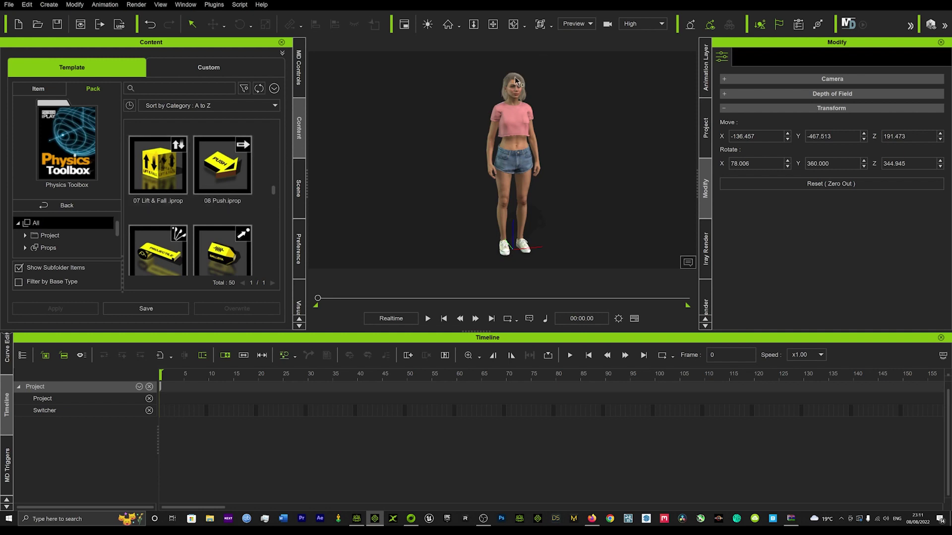
{"action": "left_click_drag", "start_coordinate": [458, 158], "coordinate": [443, 179]}
{"action": "left_click_drag", "start_coordinate": [367, 189], "coordinate": [172, 177]}
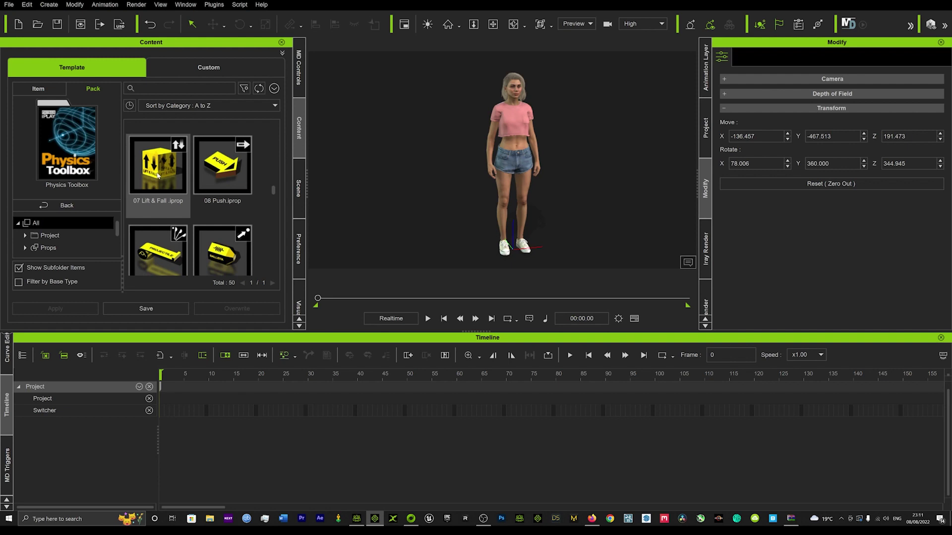
{"action": "double_click", "coordinate": [158, 175]}
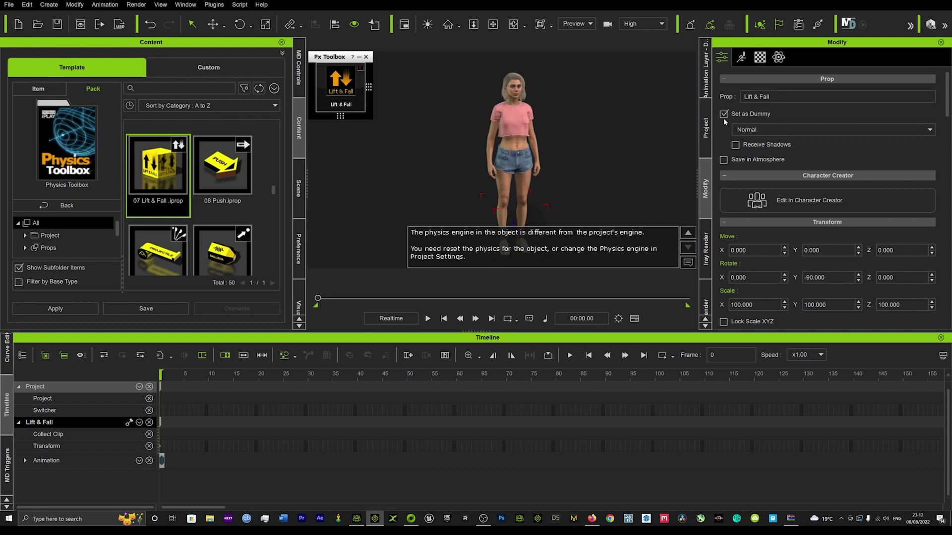
Turn off Set as Dummy for the Lift & Fall prop and move it beside the character to about X -109.
{"action": "scroll", "coordinate": [726, 157], "scroll_direction": "down", "scroll_amount": 2}
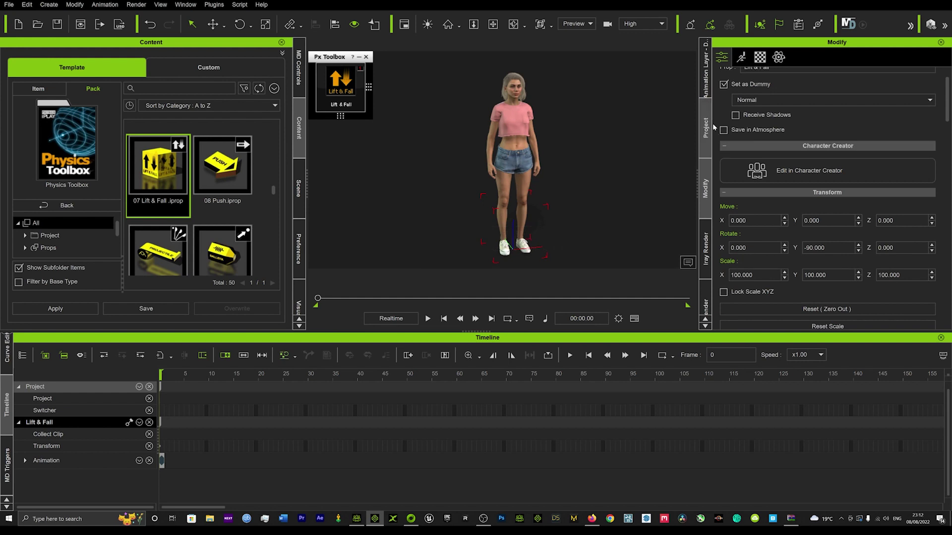
{"action": "scroll", "coordinate": [716, 129], "scroll_direction": "up", "scroll_amount": 2}
{"action": "left_click", "coordinate": [723, 113]}
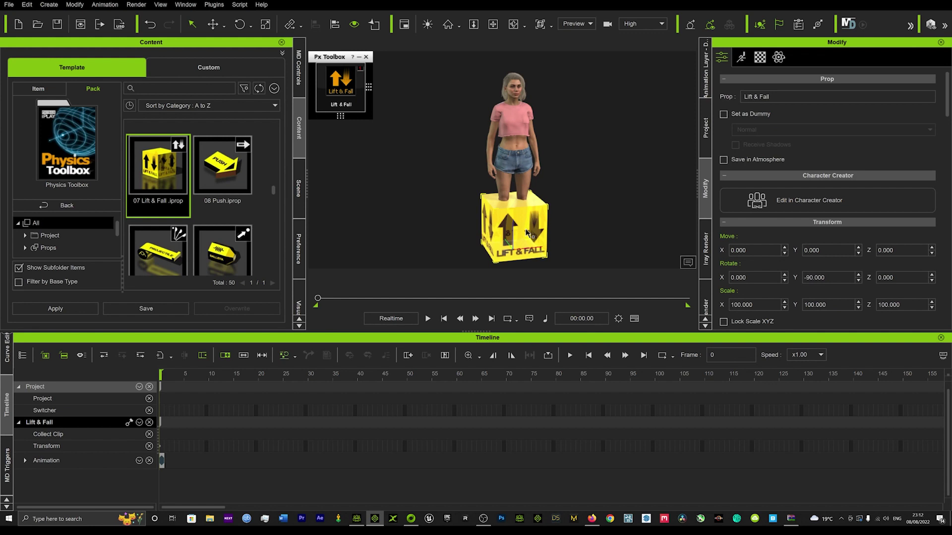
{"action": "left_click_drag", "start_coordinate": [546, 248], "coordinate": [439, 251]}
{"action": "middle_click_drag", "start_coordinate": [447, 227], "coordinate": [445, 194]}
{"action": "scroll", "coordinate": [451, 201], "scroll_direction": "down", "scroll_amount": 3}
{"action": "right_click_drag", "start_coordinate": [456, 206], "coordinate": [416, 221]}
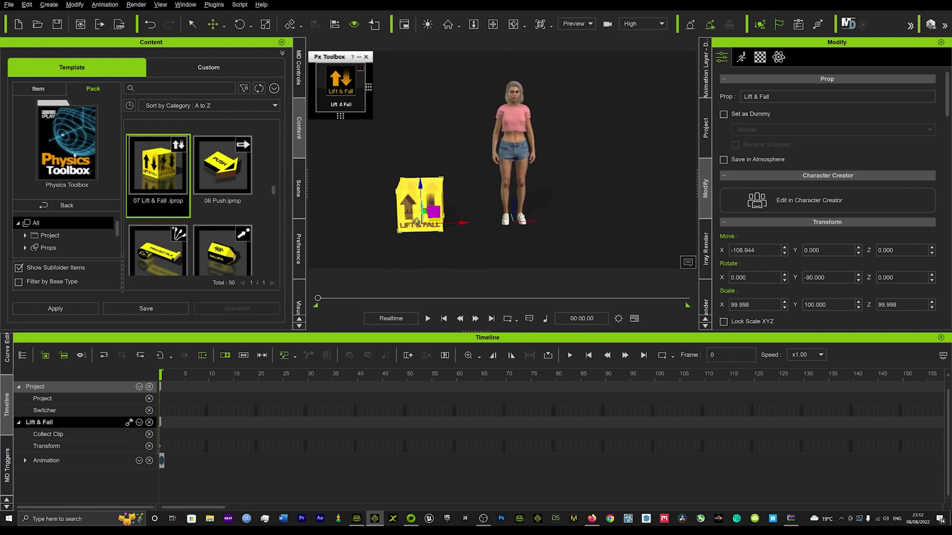
Create a box behind the character and place copies on either side at about X 129 and X -144, both at Y 152.
{"action": "left_click", "coordinate": [49, 5]}
{"action": "mouse_move", "coordinate": [112, 19]}
{"action": "left_click", "coordinate": [142, 20]}
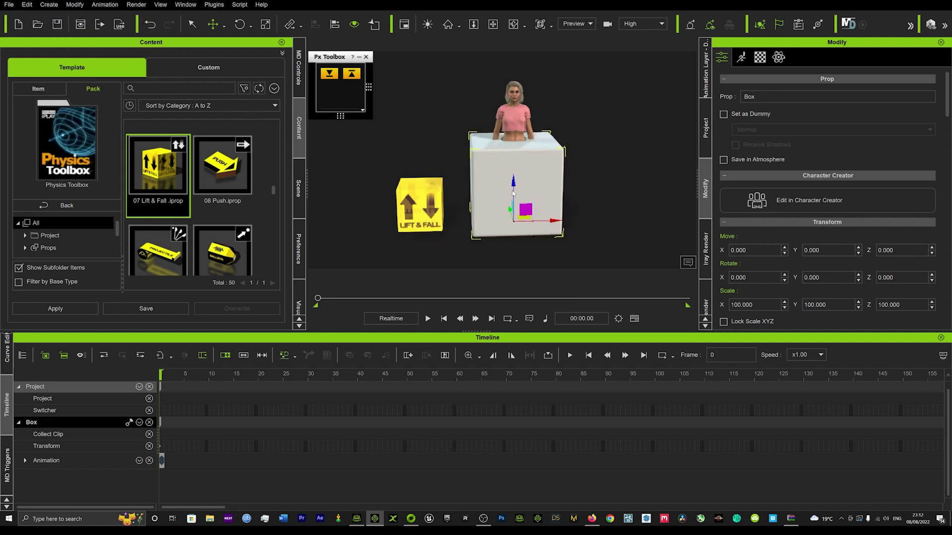
{"action": "left_click_drag", "start_coordinate": [522, 218], "coordinate": [592, 190]}
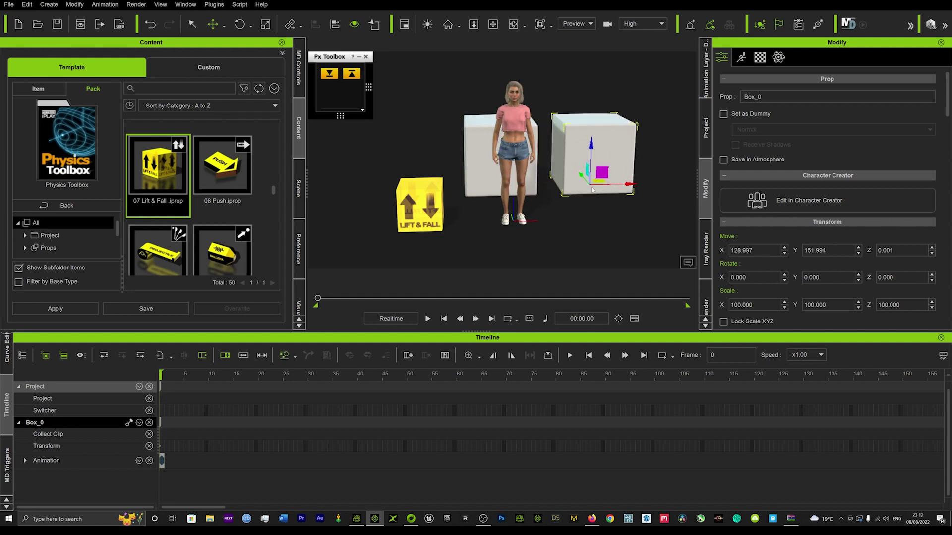
{"action": "left_click", "coordinate": [488, 163]}
{"action": "left_click_drag", "start_coordinate": [540, 185], "coordinate": [449, 180], "text": "shift"}
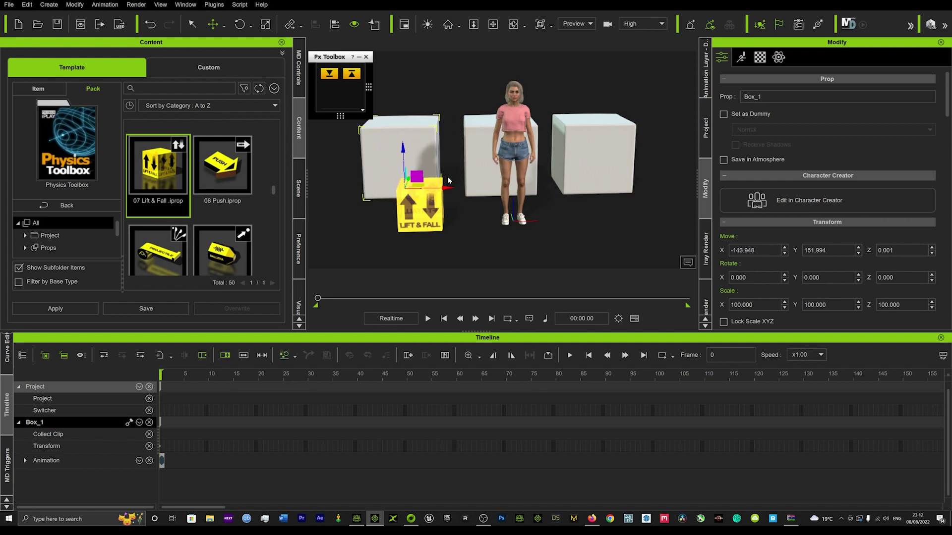
Raise both of the female character's hands in front of her, using mirrored editing in Edit Motion Layer.
{"action": "scroll", "coordinate": [521, 79], "scroll_direction": "up", "scroll_amount": 2}
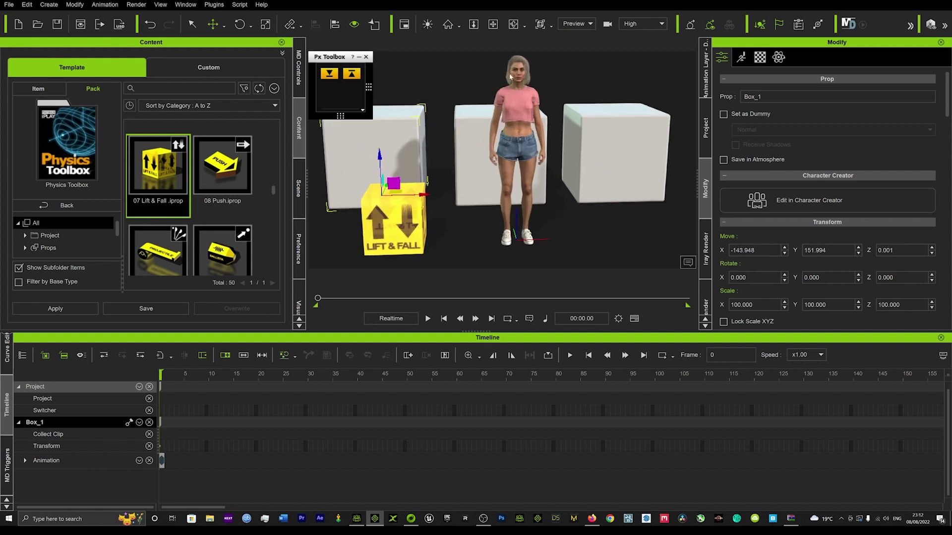
{"action": "scroll", "coordinate": [541, 89], "scroll_direction": "down", "scroll_amount": 1}
{"action": "right_click_drag", "start_coordinate": [503, 102], "coordinate": [568, 106]}
{"action": "left_click", "coordinate": [567, 105]}
{"action": "scroll", "coordinate": [567, 106], "scroll_direction": "up", "scroll_amount": 4}
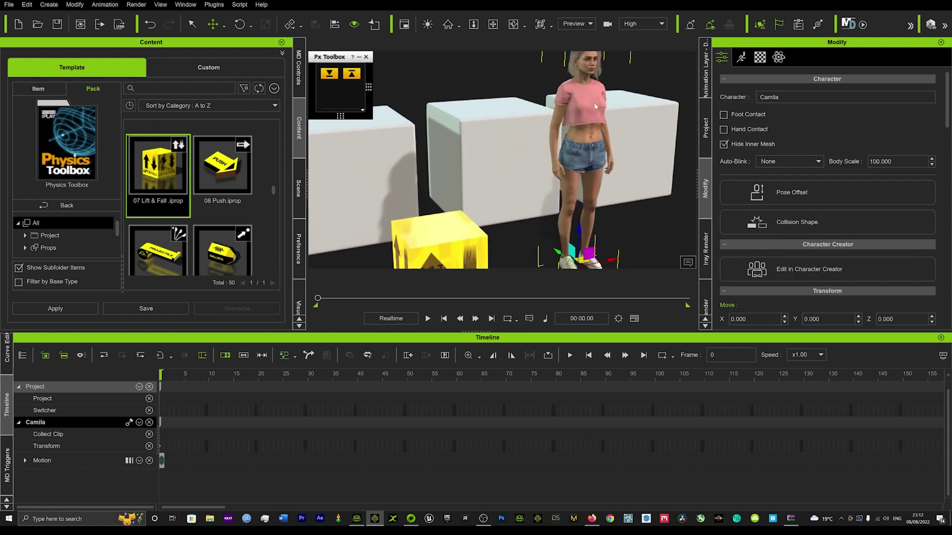
{"action": "key", "text": "n"}
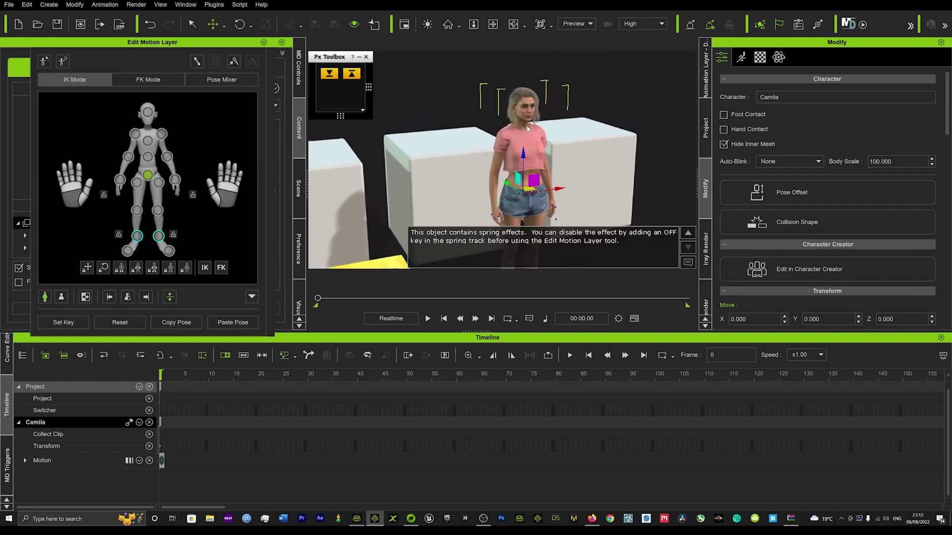
{"action": "left_click", "coordinate": [174, 179]}
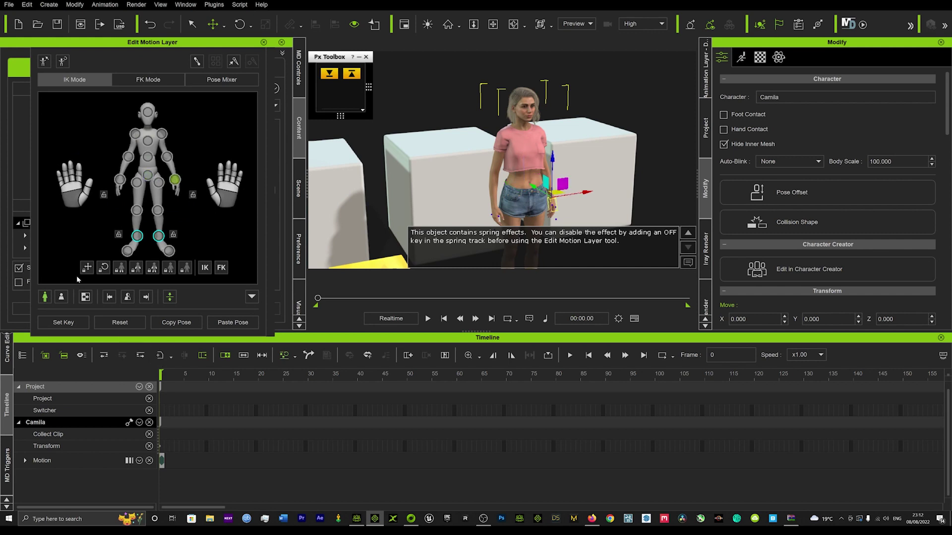
{"action": "left_click", "coordinate": [85, 296]}
{"action": "left_click_drag", "start_coordinate": [551, 159], "coordinate": [574, 145]}
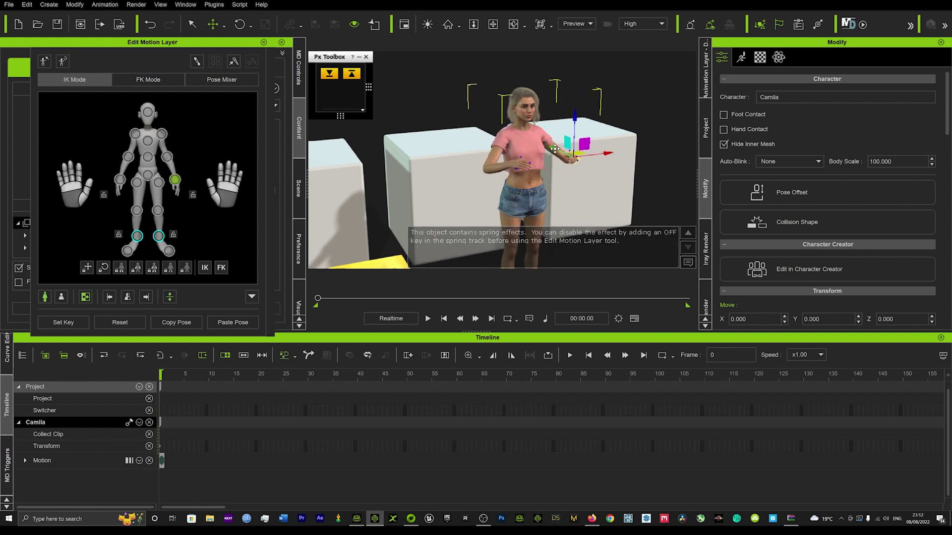
{"action": "left_click_drag", "start_coordinate": [575, 106], "coordinate": [570, 96]}
{"action": "middle_click_drag", "start_coordinate": [538, 140], "coordinate": [481, 138]}
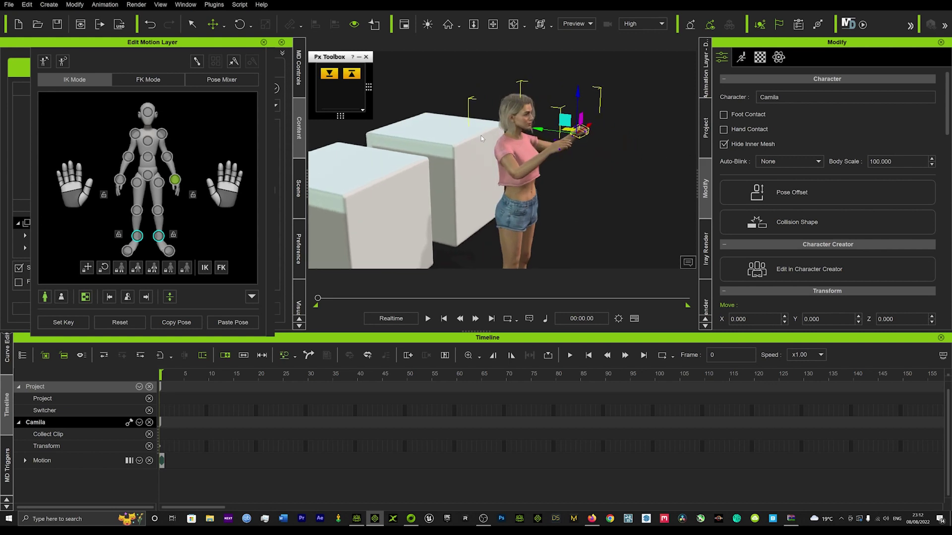
Rotate the character's right elbow with mirroring so both forearms bend up toward the head.
{"action": "left_click", "coordinate": [128, 157]}
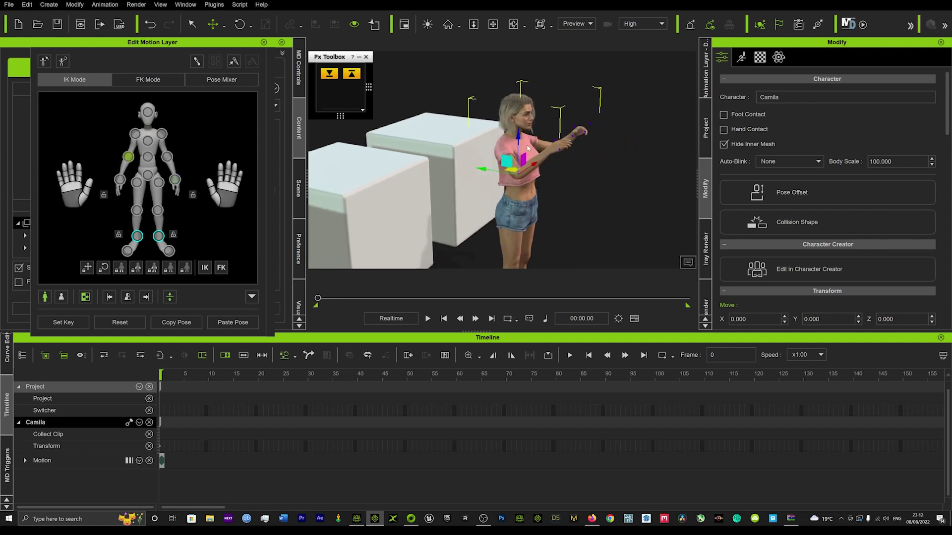
{"action": "key", "text": "e"}
{"action": "left_click_drag", "start_coordinate": [537, 145], "coordinate": [516, 129]}
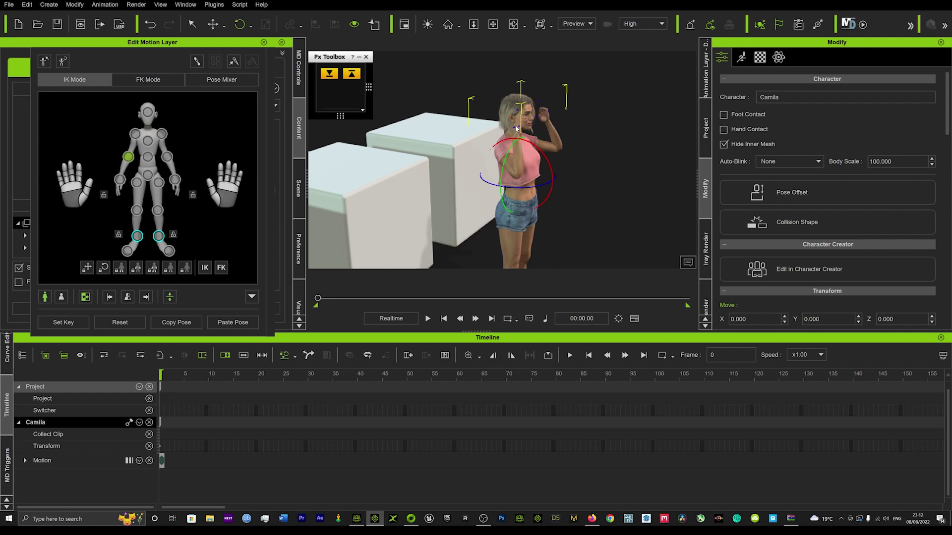
Undo the last elbow adjustment and rotate the right shoulder inward with mirroring, bringing both hands closer to the head.
{"action": "middle_click_drag", "start_coordinate": [631, 160], "coordinate": [431, 153]}
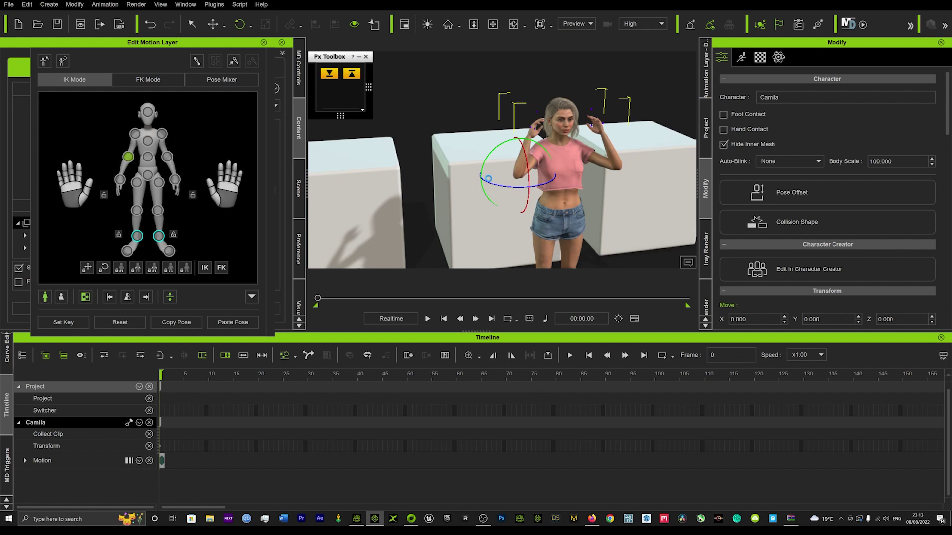
{"action": "key", "text": "ctrl+z"}
{"action": "left_click", "coordinate": [136, 135]}
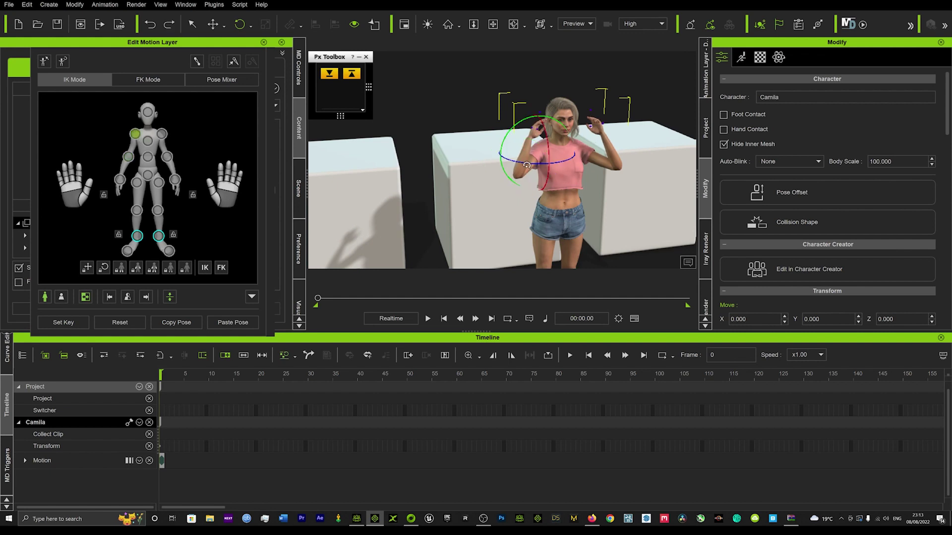
{"action": "left_click_drag", "start_coordinate": [526, 165], "coordinate": [542, 168]}
{"action": "scroll", "coordinate": [556, 170], "scroll_direction": "down", "scroll_amount": 1}
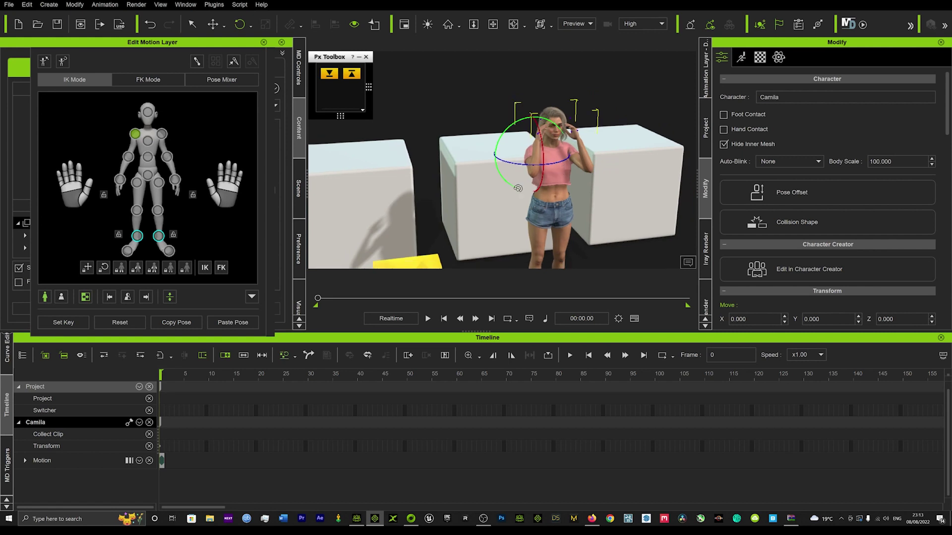
Rotate the character's waist joint so the upper body leans slightly forward.
{"action": "left_click", "coordinate": [148, 157]}
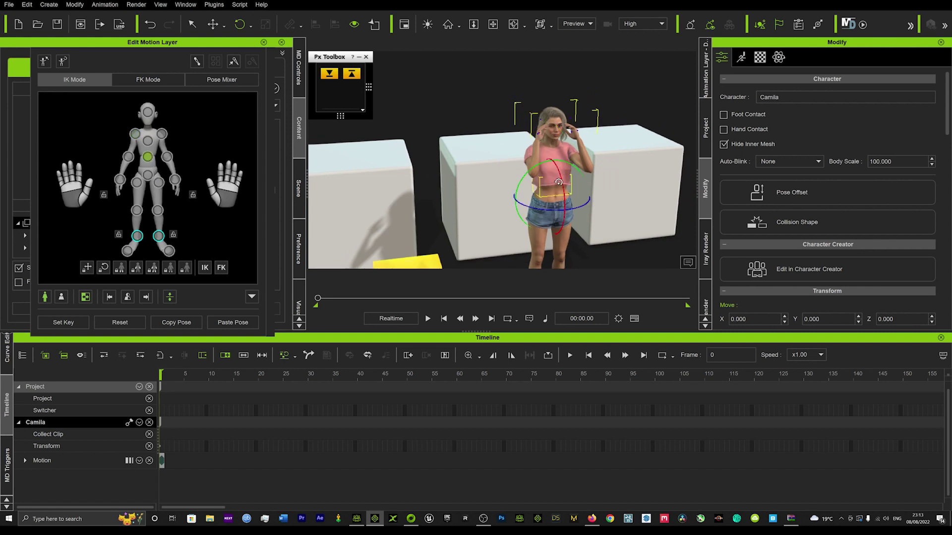
{"action": "left_click_drag", "start_coordinate": [563, 182], "coordinate": [562, 179]}
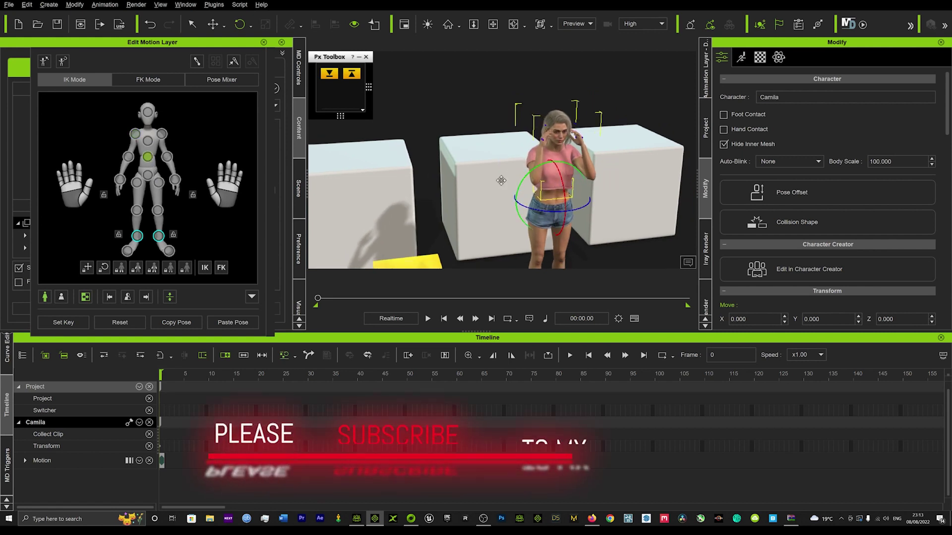
{"action": "middle_click_drag", "start_coordinate": [501, 180], "coordinate": [463, 138]}
{"action": "right_click_drag", "start_coordinate": [463, 138], "coordinate": [483, 111]}
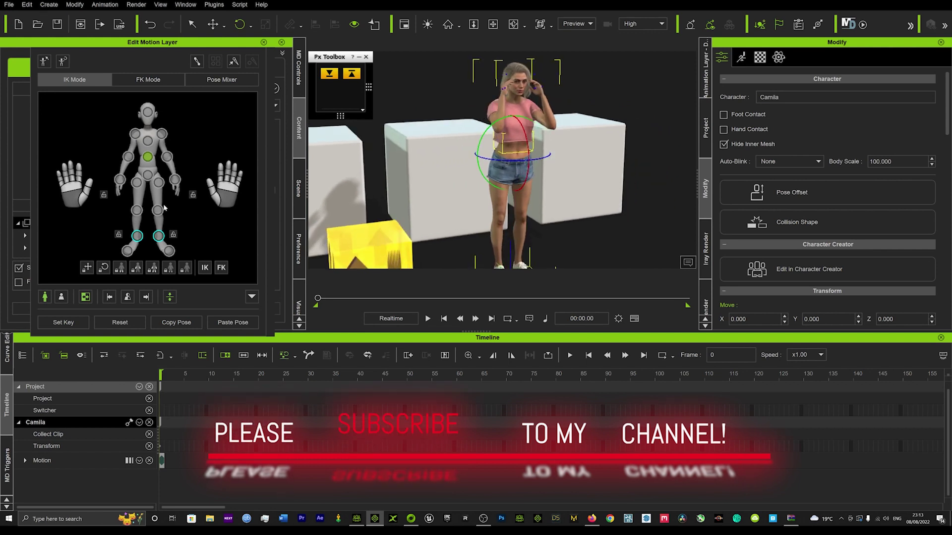
Lower the character's hips slightly so the knees bend, and close Edit Motion Layer.
{"action": "left_click", "coordinate": [149, 175]}
{"action": "key", "text": "w"}
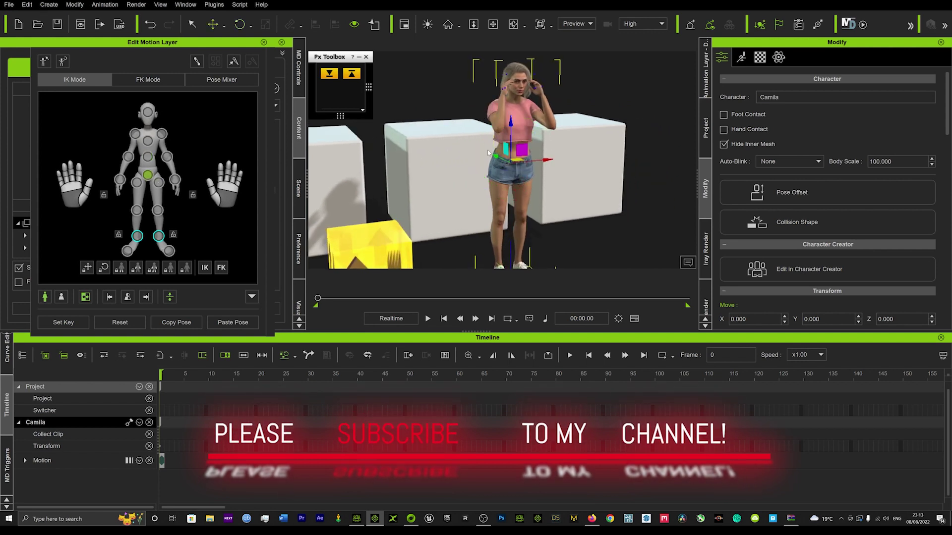
{"action": "left_click_drag", "start_coordinate": [511, 122], "coordinate": [512, 123]}
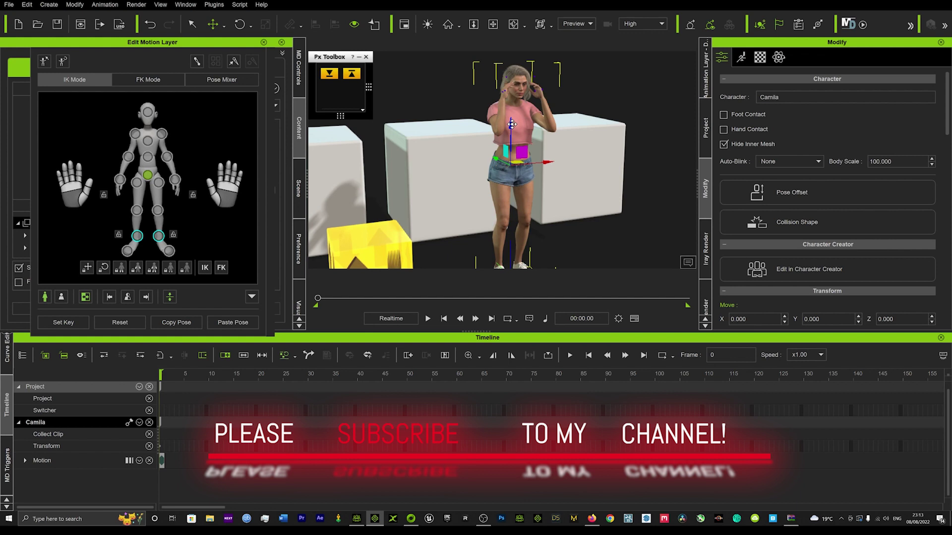
{"action": "right_click_drag", "start_coordinate": [498, 158], "coordinate": [456, 171]}
{"action": "scroll", "coordinate": [456, 170], "scroll_direction": "down", "scroll_amount": 2}
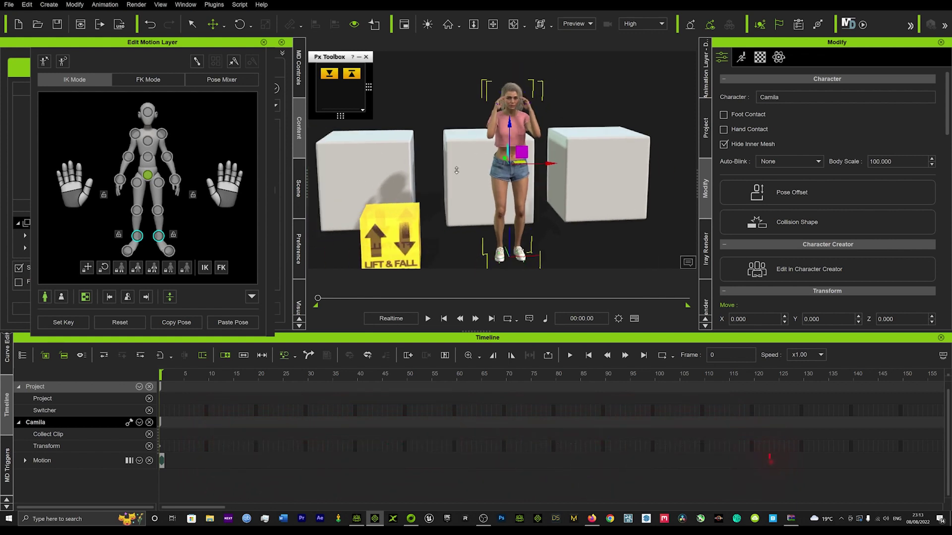
{"action": "scroll", "coordinate": [457, 171], "scroll_direction": "down", "scroll_amount": 4}
{"action": "middle_click_drag", "start_coordinate": [436, 186], "coordinate": [429, 159]}
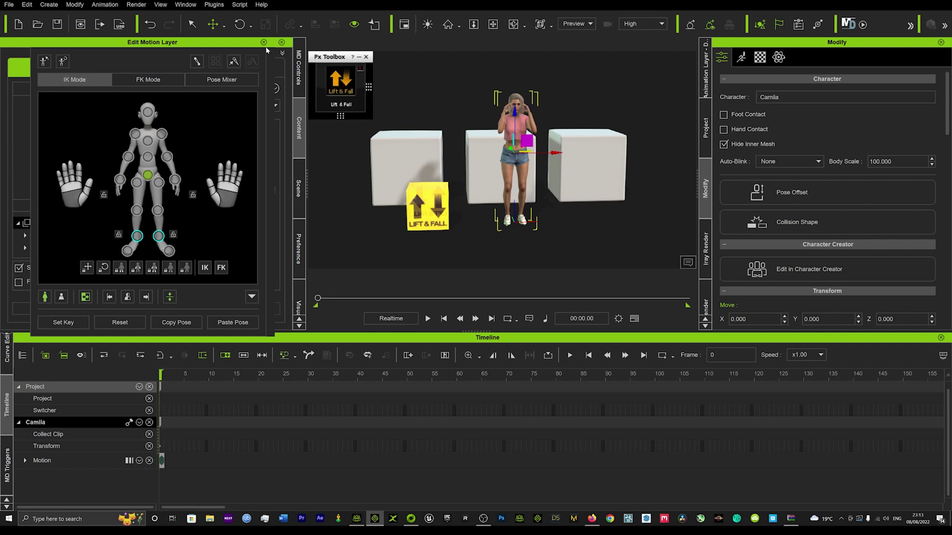
{"action": "left_click", "coordinate": [322, 74]}
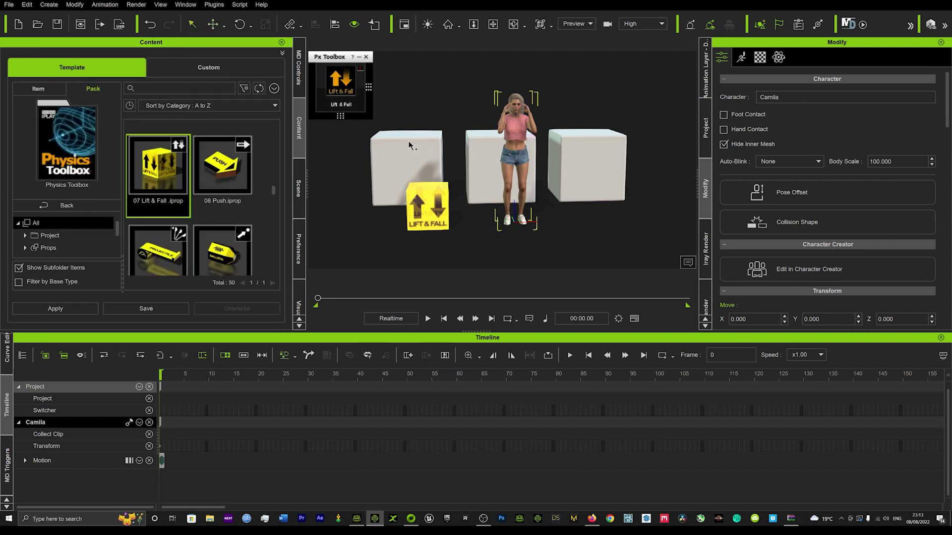
Move the Lift & Fall prop to about X -155, Y -41 and bring up its Px Toolbox controls.
{"action": "left_click", "coordinate": [409, 141]}
{"action": "mouse_move", "coordinate": [426, 151]}
{"action": "right_mouse_down"}
{"action": "mouse_move", "coordinate": [436, 174]}
{"action": "mouse_move", "coordinate": [377, 163]}
{"action": "mouse_move", "coordinate": [421, 163]}
{"action": "mouse_move", "coordinate": [364, 164]}
{"action": "mouse_move", "coordinate": [421, 166]}
{"action": "right_mouse_up"}
{"action": "key", "text": "w"}
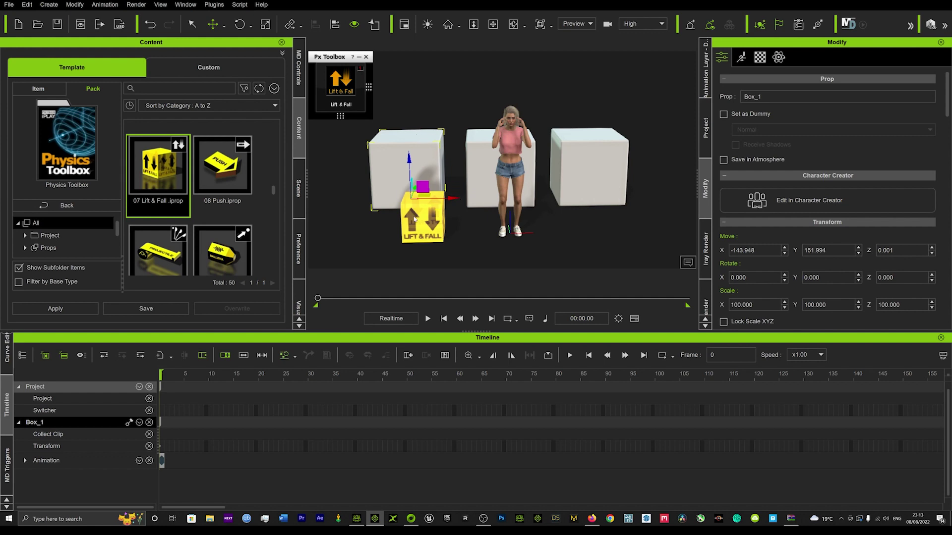
{"action": "left_click_drag", "start_coordinate": [420, 213], "coordinate": [389, 249]}
{"action": "left_click", "coordinate": [349, 98]}
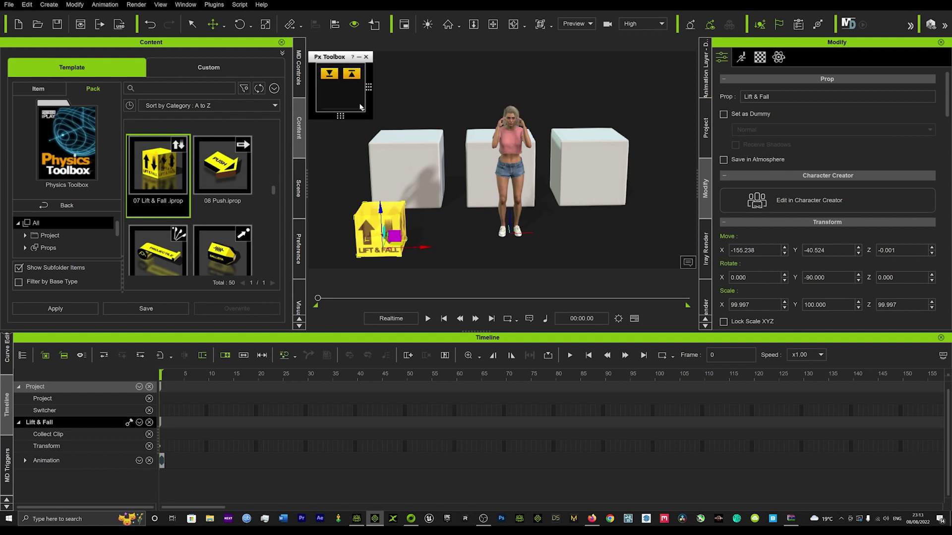
Pick the left box as an additional target in the Lift & Fall prop's settings and close the settings.
{"action": "left_click", "coordinate": [362, 112]}
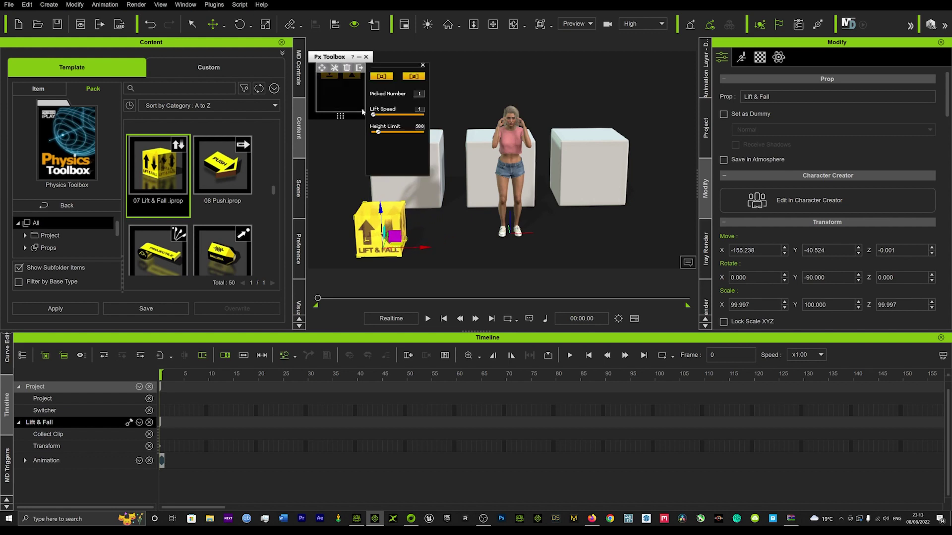
{"action": "left_click", "coordinate": [383, 77]}
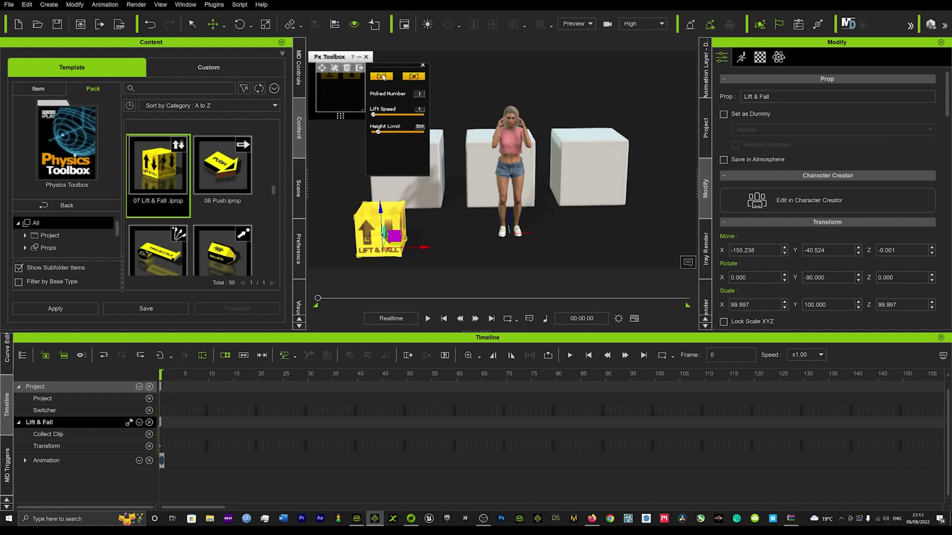
{"action": "left_click", "coordinate": [435, 158]}
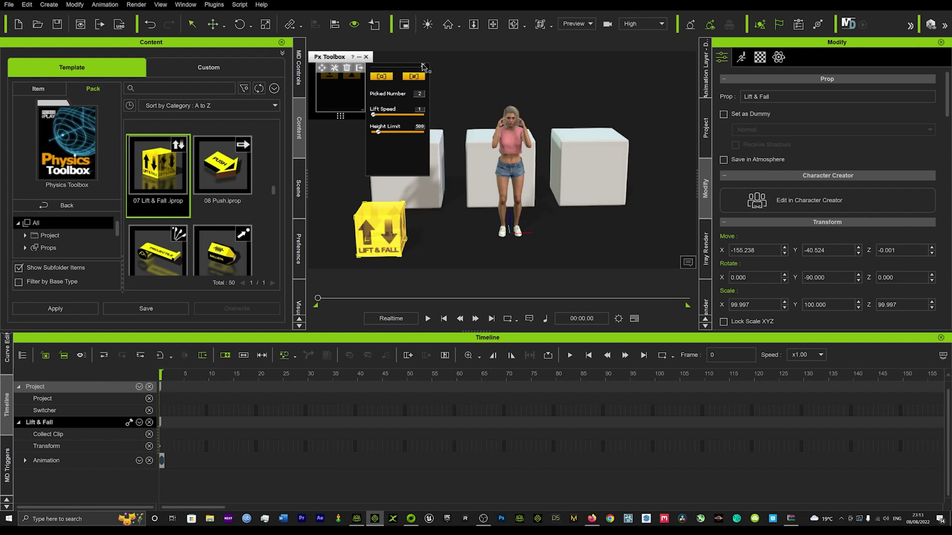
{"action": "left_click", "coordinate": [424, 66]}
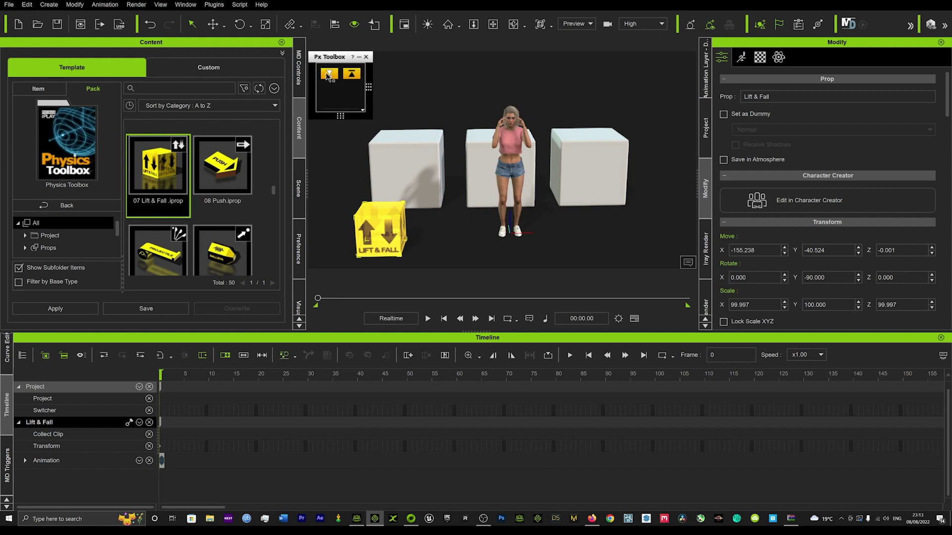
Test the Lift & Fall effect, rewind to the first frame, trigger it once more and close the Px Toolbox.
{"action": "left_click", "coordinate": [327, 75]}
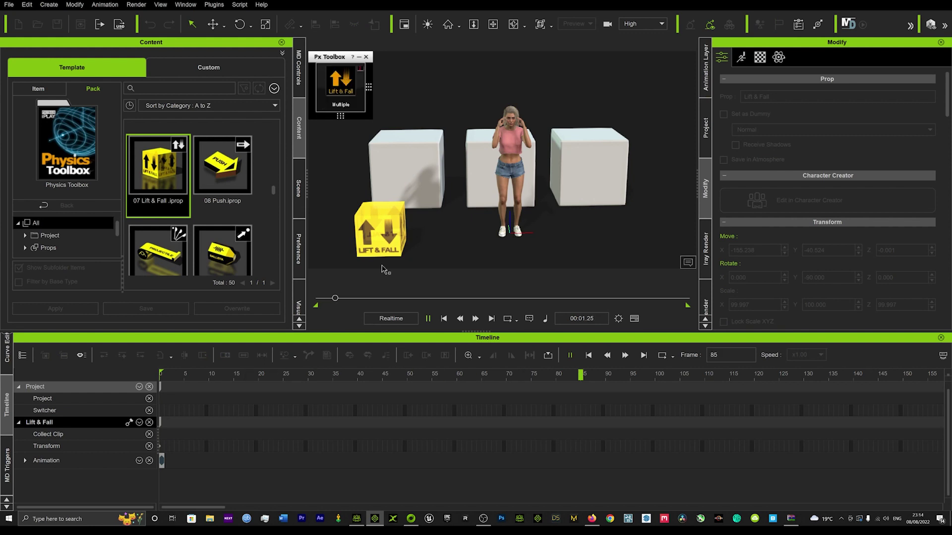
{"action": "key", "text": "space"}
{"action": "left_click_drag", "start_coordinate": [335, 298], "coordinate": [316, 298]}
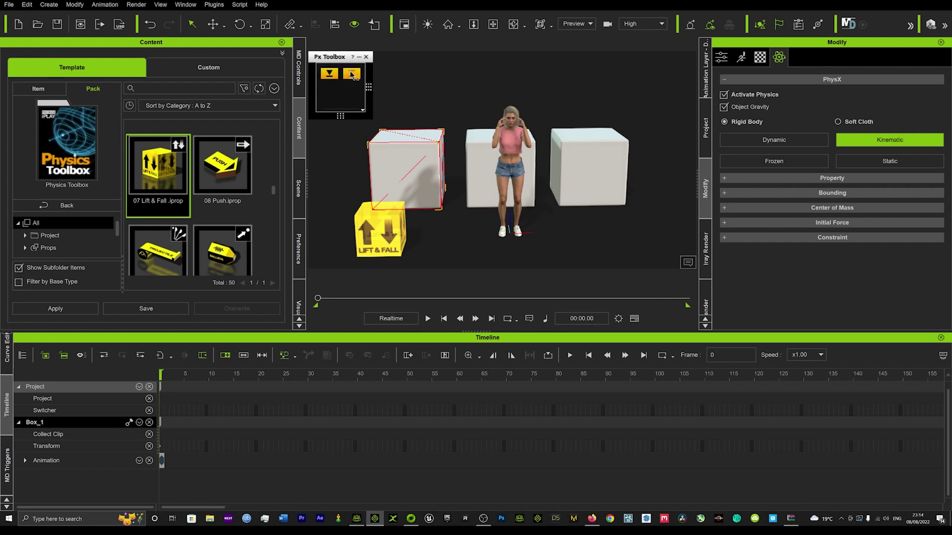
{"action": "left_click", "coordinate": [331, 76]}
{"action": "left_click", "coordinate": [432, 207]}
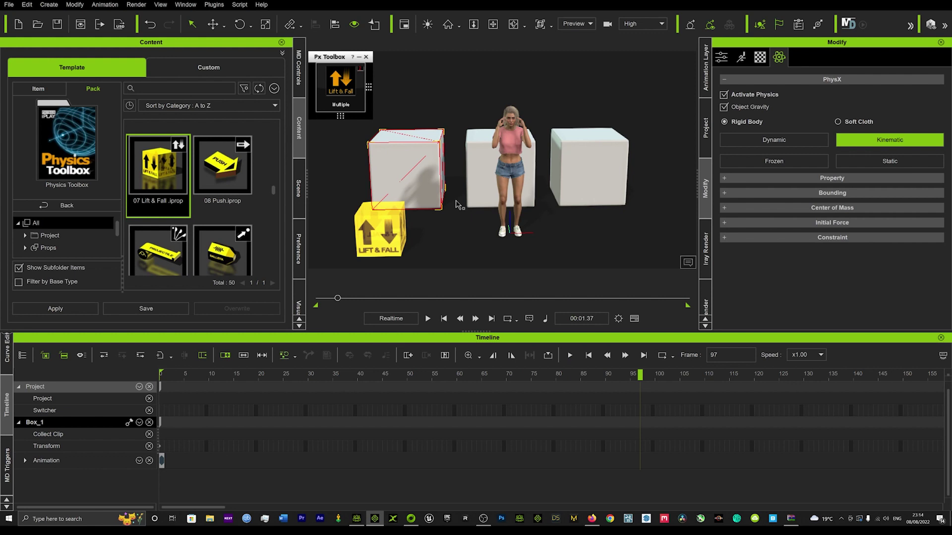
{"action": "scroll", "coordinate": [459, 204], "scroll_direction": "down", "scroll_amount": 2}
{"action": "left_click", "coordinate": [366, 56]}
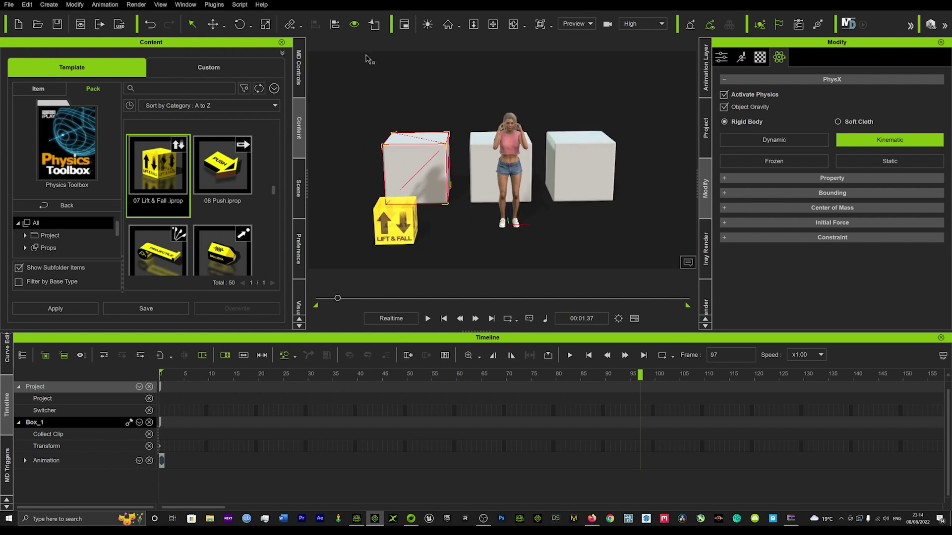
Inspect the physics settings of the Lift & Fall prop and each of the three boxes.
{"action": "scroll", "coordinate": [491, 150], "scroll_direction": "up", "scroll_amount": 2}
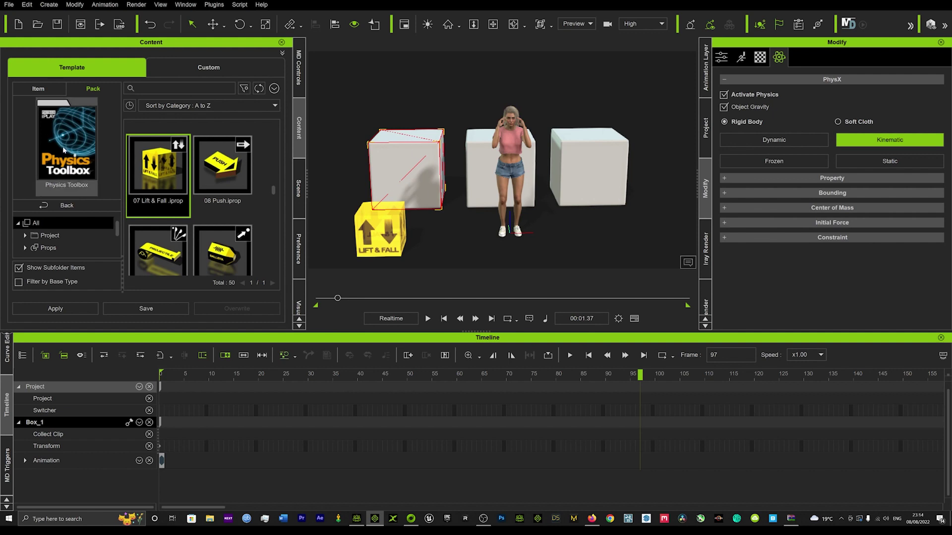
{"action": "scroll", "coordinate": [154, 198], "scroll_direction": "up", "scroll_amount": 1}
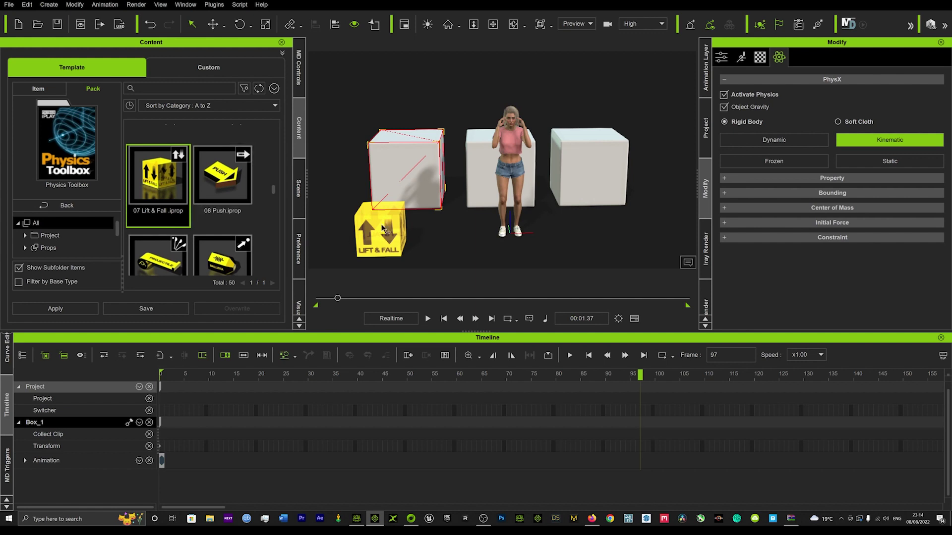
{"action": "left_click", "coordinate": [385, 221]}
{"action": "left_click", "coordinate": [411, 165]}
{"action": "left_click", "coordinate": [484, 164]}
{"action": "left_click", "coordinate": [580, 159]}
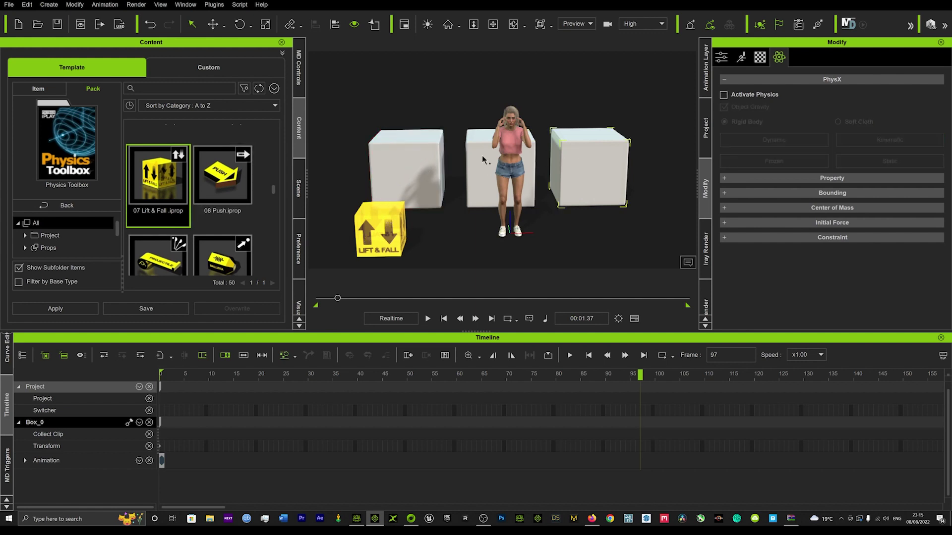
{"action": "left_click", "coordinate": [483, 157]}
{"action": "left_click", "coordinate": [437, 159]}
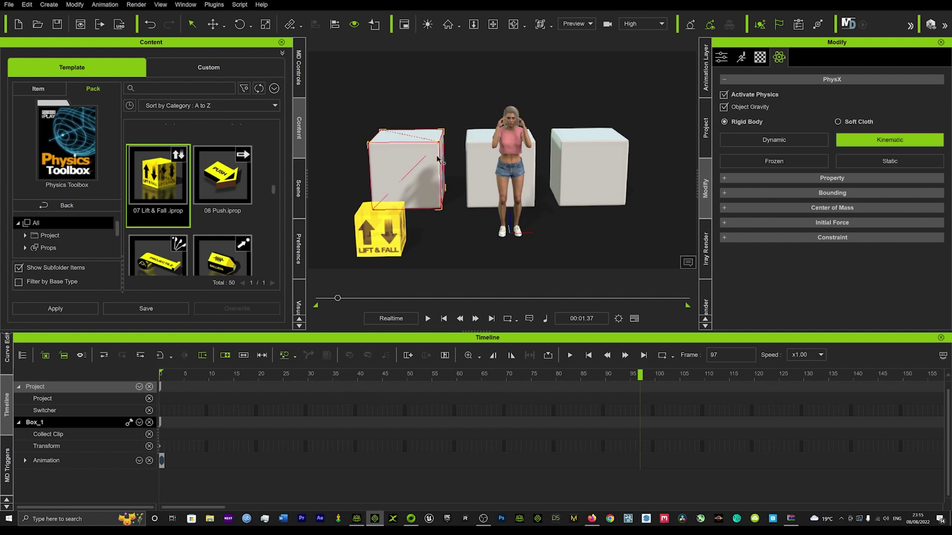
{"action": "left_click", "coordinate": [514, 137]}
{"action": "left_click_drag", "start_coordinate": [486, 152], "coordinate": [551, 148], "text": "alt"}
{"action": "right_click_drag", "start_coordinate": [551, 148], "coordinate": [503, 134], "text": "alt"}
{"action": "scroll", "coordinate": [503, 137], "scroll_direction": "down", "scroll_amount": 3}
{"action": "scroll", "coordinate": [502, 144], "scroll_direction": "down", "scroll_amount": 2}
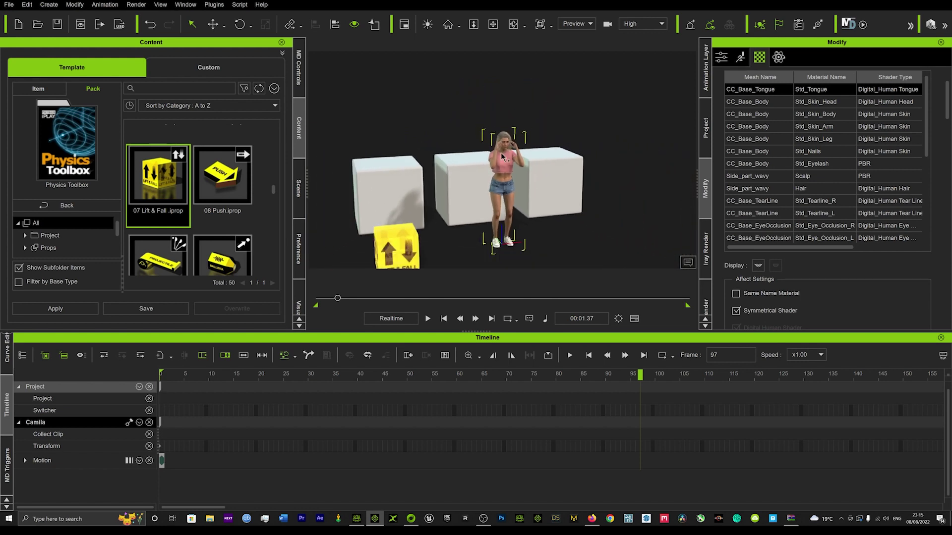
{"action": "middle_click_drag", "start_coordinate": [501, 153], "coordinate": [491, 124]}
{"action": "right_click_drag", "start_coordinate": [490, 124], "coordinate": [443, 170]}
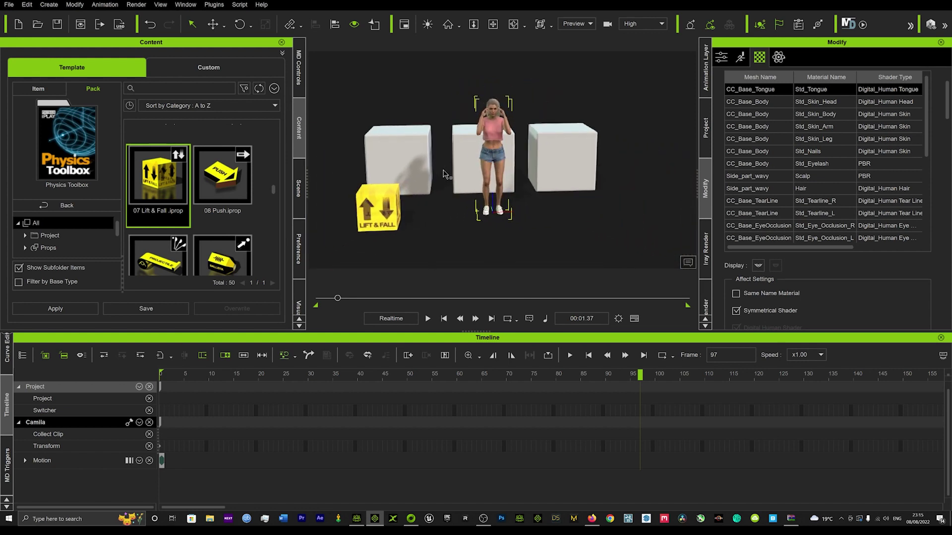
Turn off Activate Physics for the left box, Box_1.
{"action": "left_click", "coordinate": [413, 147]}
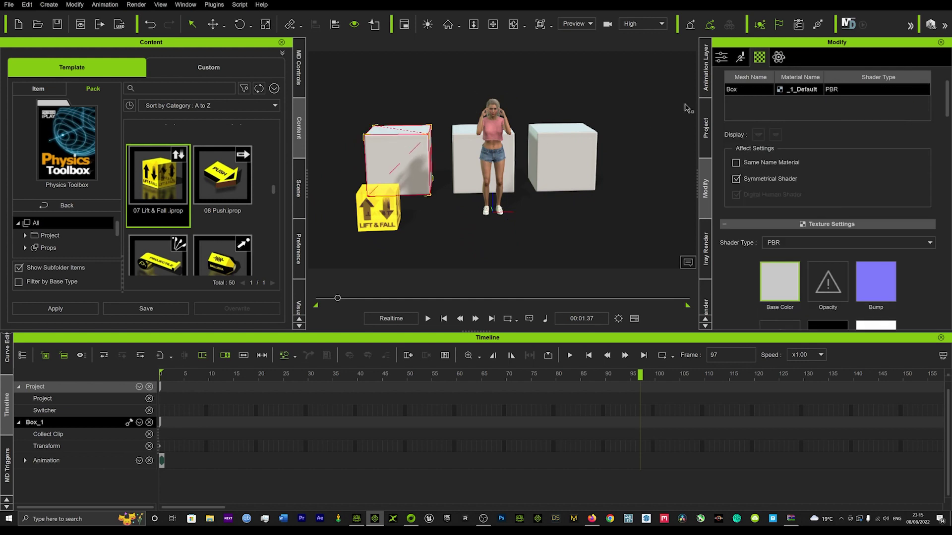
{"action": "left_click", "coordinate": [777, 58]}
{"action": "left_click", "coordinate": [724, 94]}
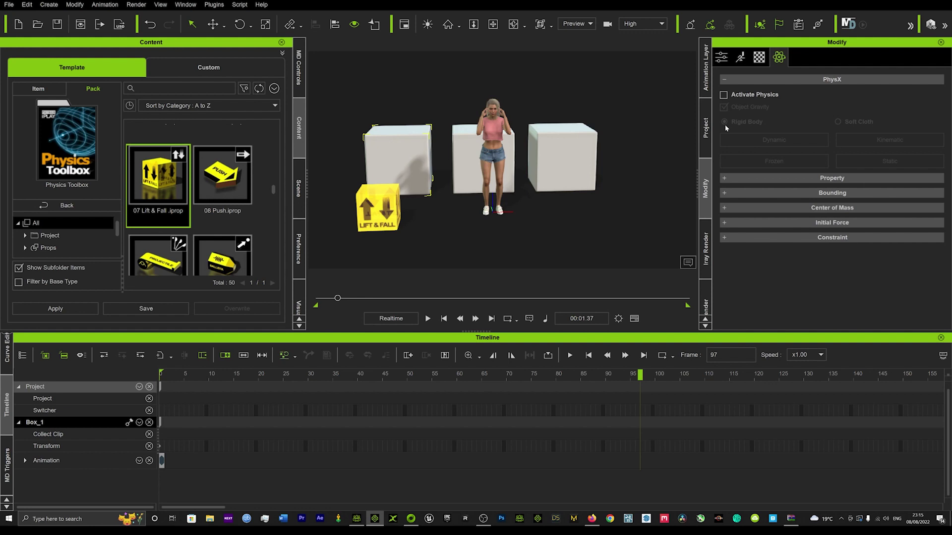
Switch the project's global physics simulation to Bullet Engine.
{"action": "left_click", "coordinate": [705, 128]}
{"action": "scroll", "coordinate": [778, 169], "scroll_direction": "down", "scroll_amount": 10}
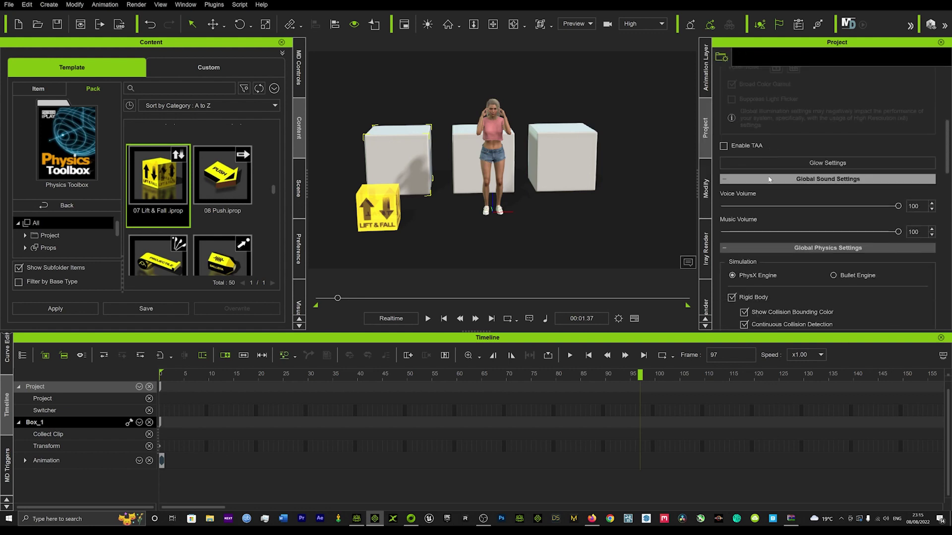
{"action": "scroll", "coordinate": [769, 179], "scroll_direction": "down", "scroll_amount": 3}
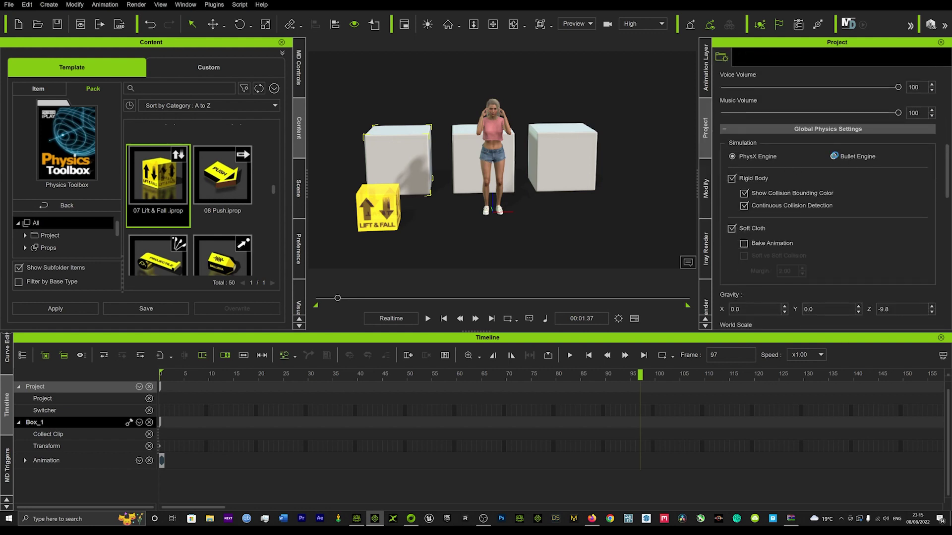
{"action": "left_click", "coordinate": [833, 156]}
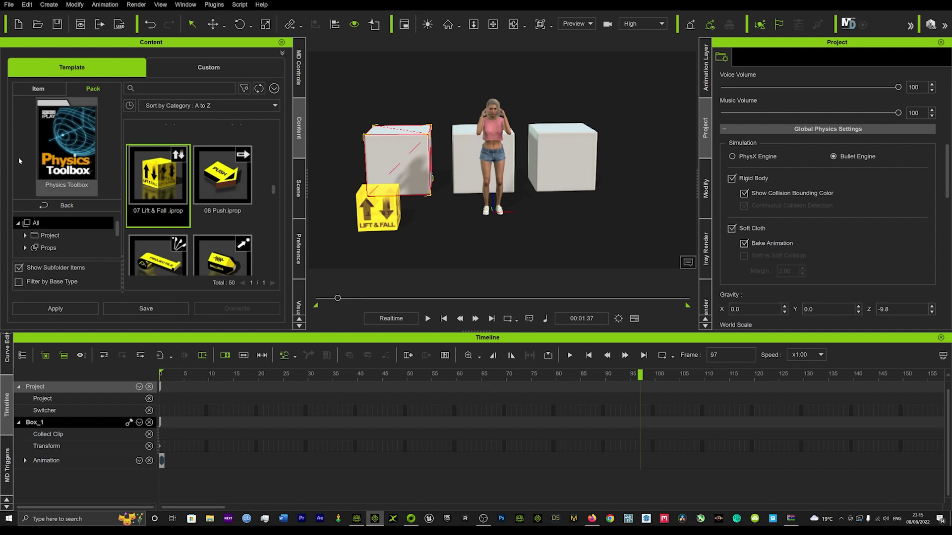
Create a physics Infinite Plane in the scene.
{"action": "left_click", "coordinate": [49, 4]}
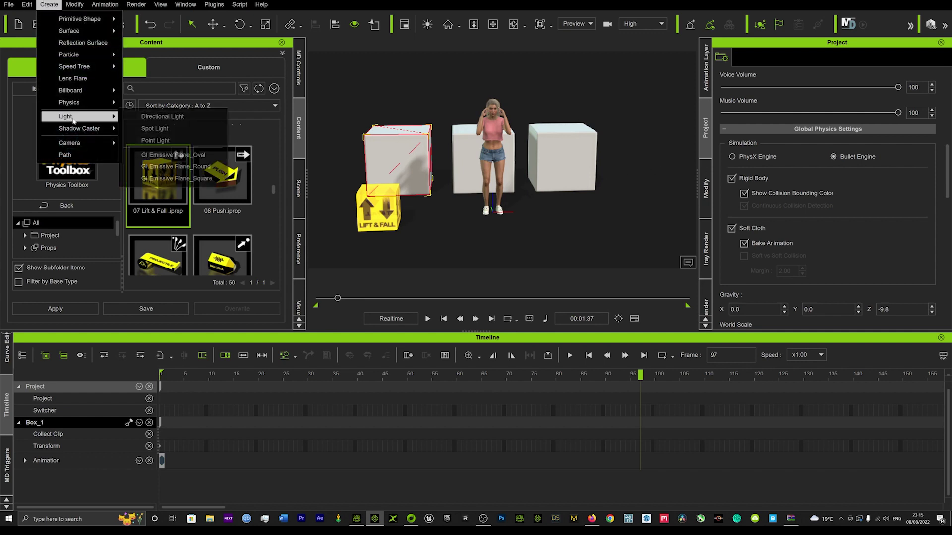
{"action": "mouse_move", "coordinate": [82, 102]}
{"action": "left_click", "coordinate": [152, 102]}
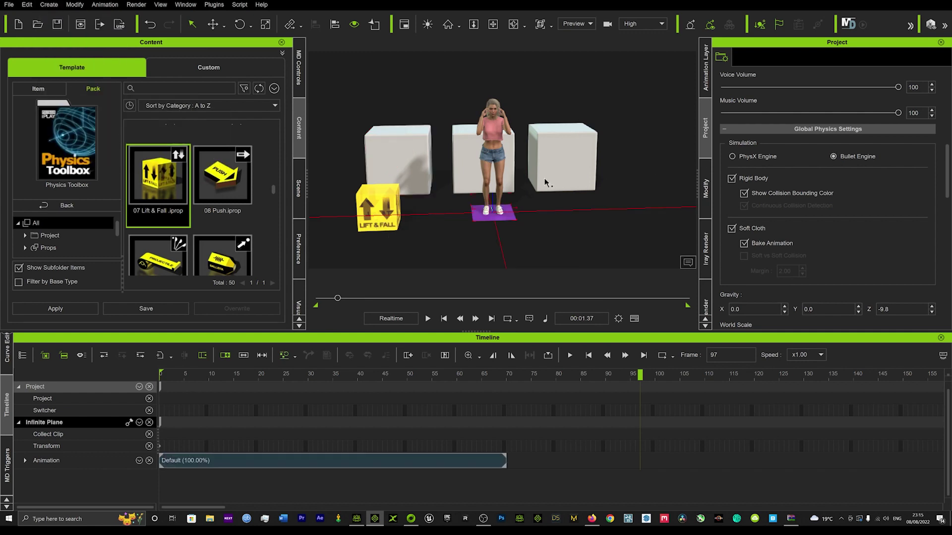
Delete the existing Lift & Fall prop from the scene.
{"action": "left_click", "coordinate": [386, 194]}
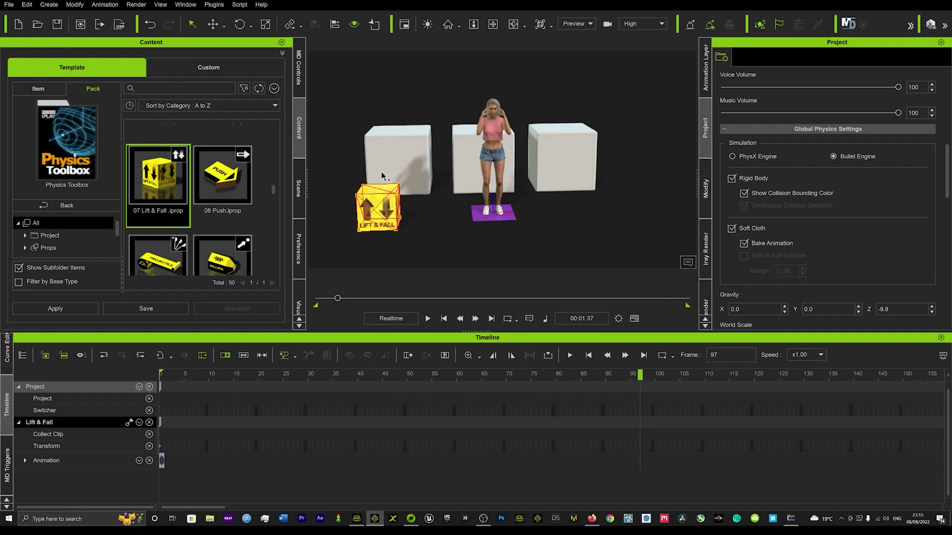
{"action": "scroll", "coordinate": [382, 172], "scroll_direction": "down", "scroll_amount": 2}
{"action": "scroll", "coordinate": [384, 192], "scroll_direction": "up", "scroll_amount": 1}
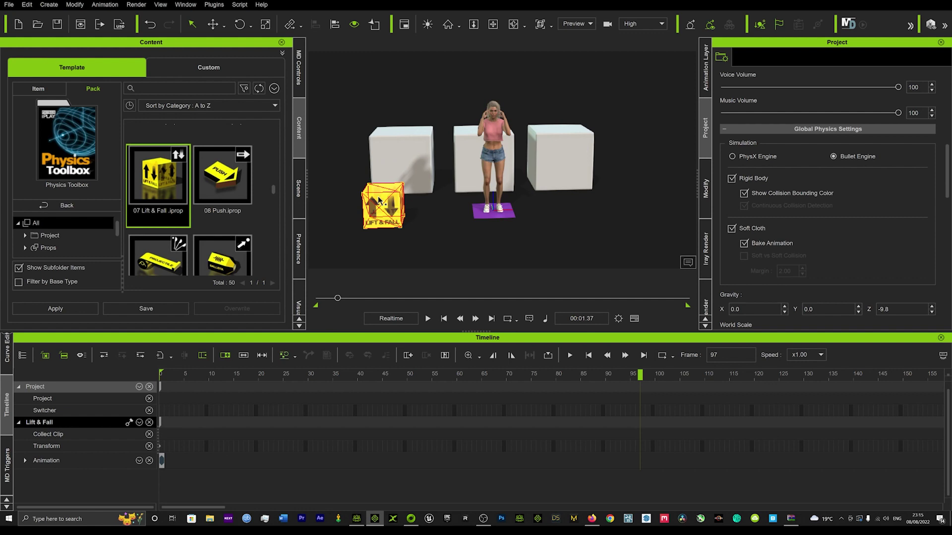
{"action": "key", "text": "Delete"}
Place a new Lift & Fall prop at about X -145, Y -108 and turn off Set as Dummy for it.
{"action": "left_click_drag", "start_coordinate": [154, 174], "coordinate": [387, 223]}
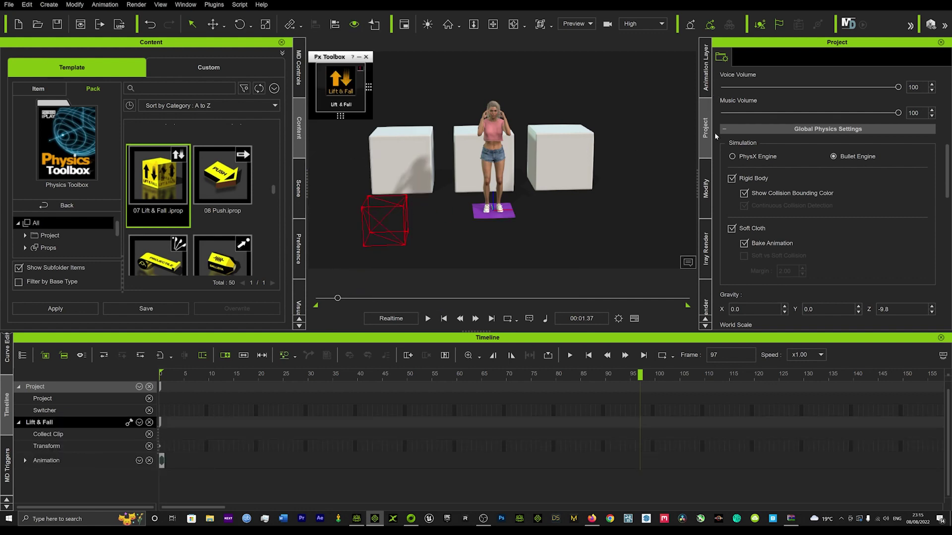
{"action": "left_click", "coordinate": [705, 188]}
{"action": "left_click", "coordinate": [724, 114]}
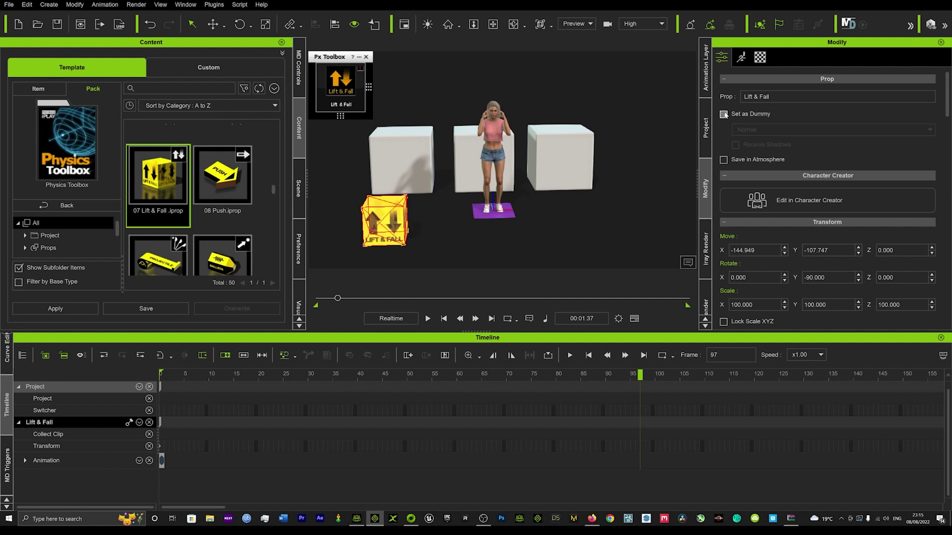
Pick the left box as an additional target in the new Lift & Fall prop's settings and close the settings.
{"action": "mouse_move", "coordinate": [353, 75]}
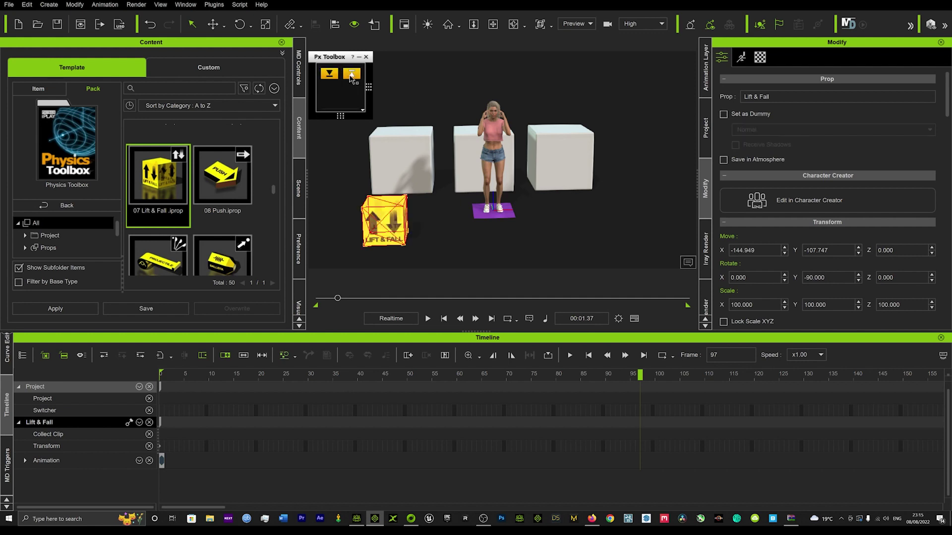
{"action": "left_click", "coordinate": [362, 110]}
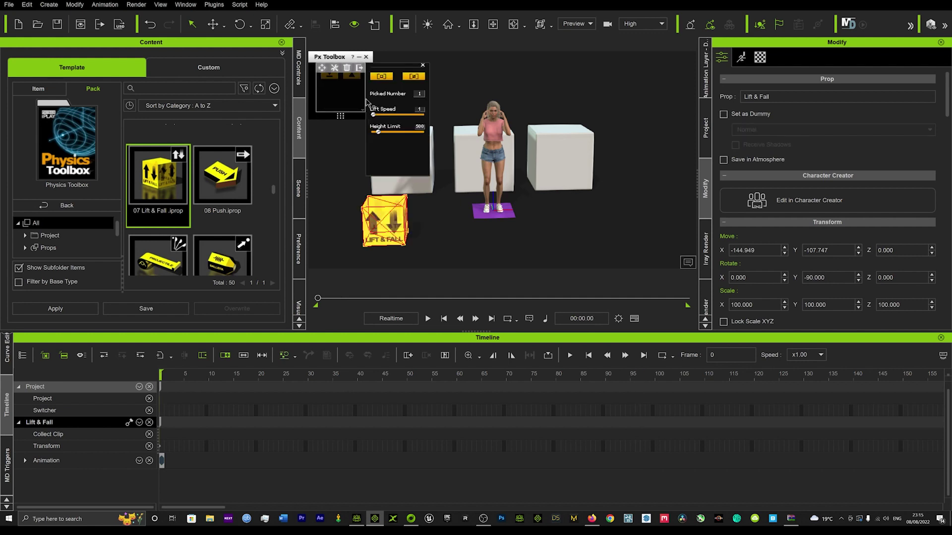
{"action": "left_click", "coordinate": [381, 78]}
{"action": "left_click", "coordinate": [418, 190]}
{"action": "left_click", "coordinate": [423, 65]}
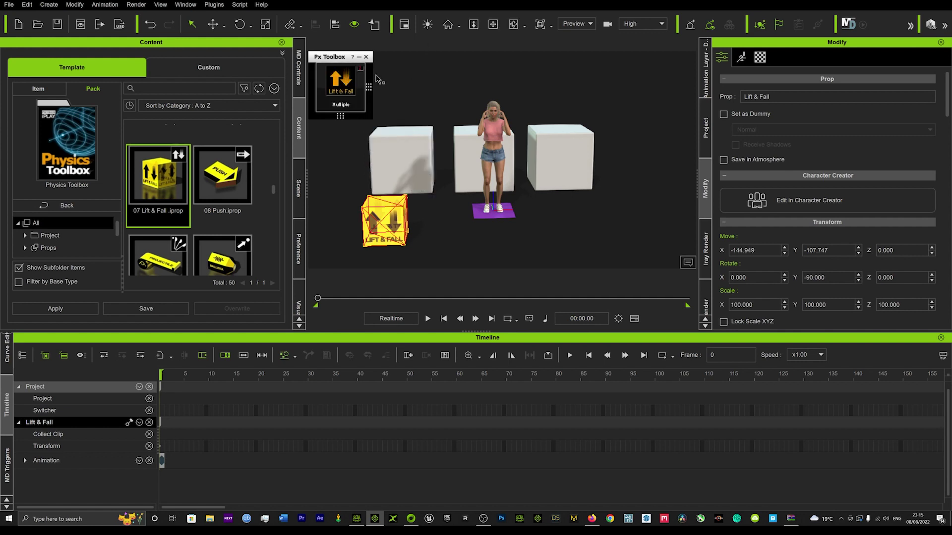
Run the lift effect on the prop and the left box, stop it and return the playhead to the first frame.
{"action": "left_click", "coordinate": [341, 85]}
{"action": "left_click", "coordinate": [352, 74]}
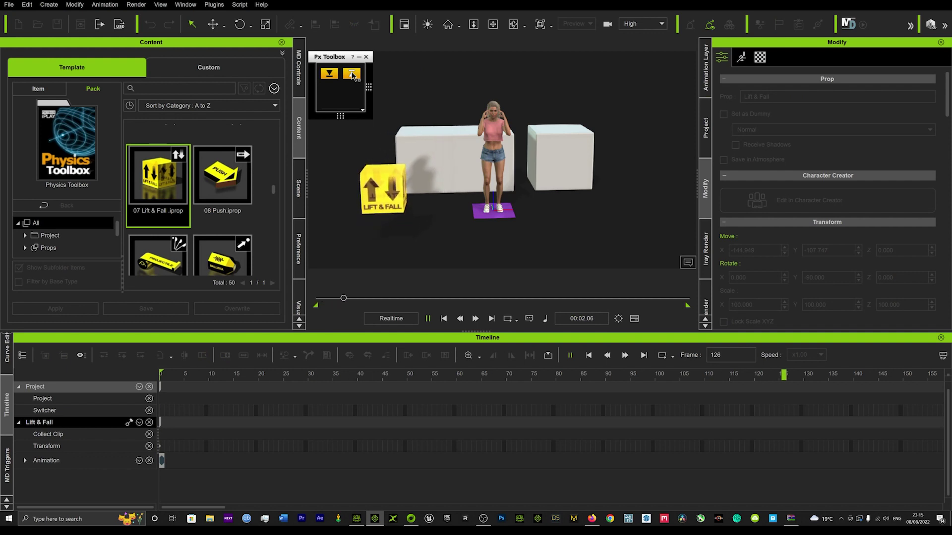
{"action": "left_click", "coordinate": [338, 75]}
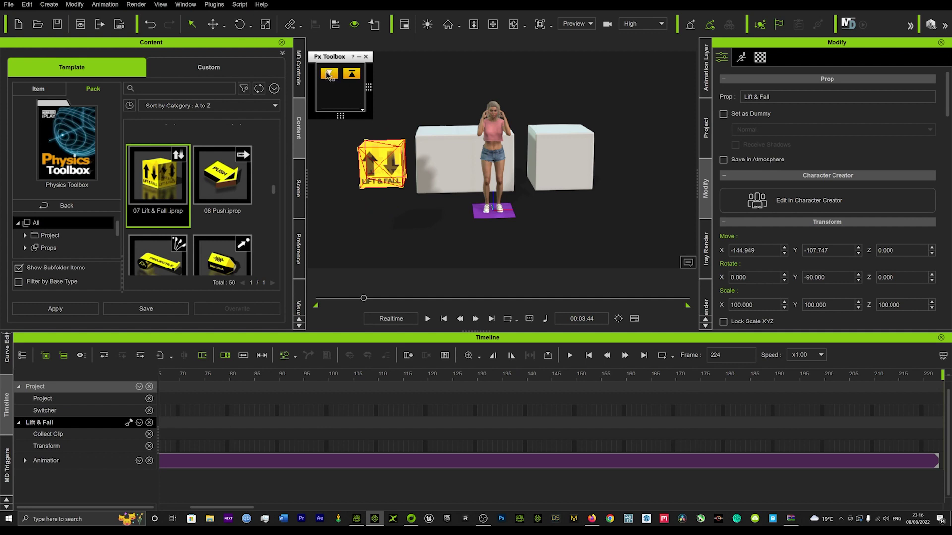
{"action": "left_click", "coordinate": [328, 74]}
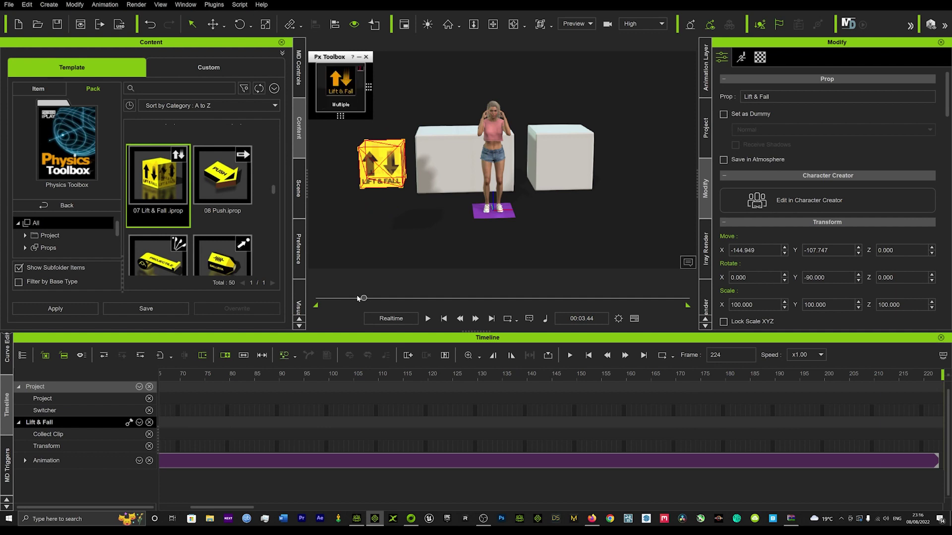
{"action": "left_click_drag", "start_coordinate": [362, 298], "coordinate": [232, 282]}
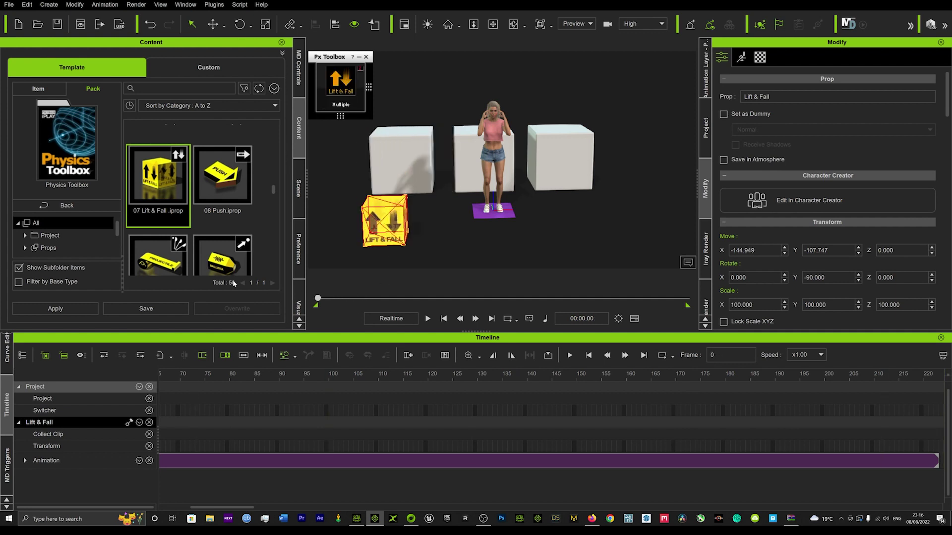
Select the left box and turn on pivot editing for it.
{"action": "left_click", "coordinate": [402, 139]}
{"action": "scroll", "coordinate": [405, 144], "scroll_direction": "up", "scroll_amount": 2}
{"action": "key", "text": "w"}
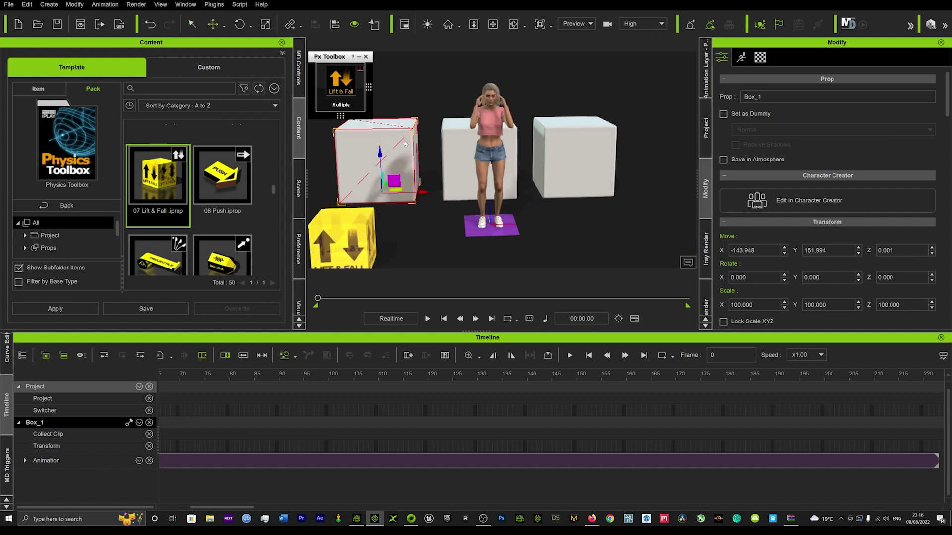
{"action": "scroll", "coordinate": [422, 194], "scroll_direction": "down", "scroll_amount": 2}
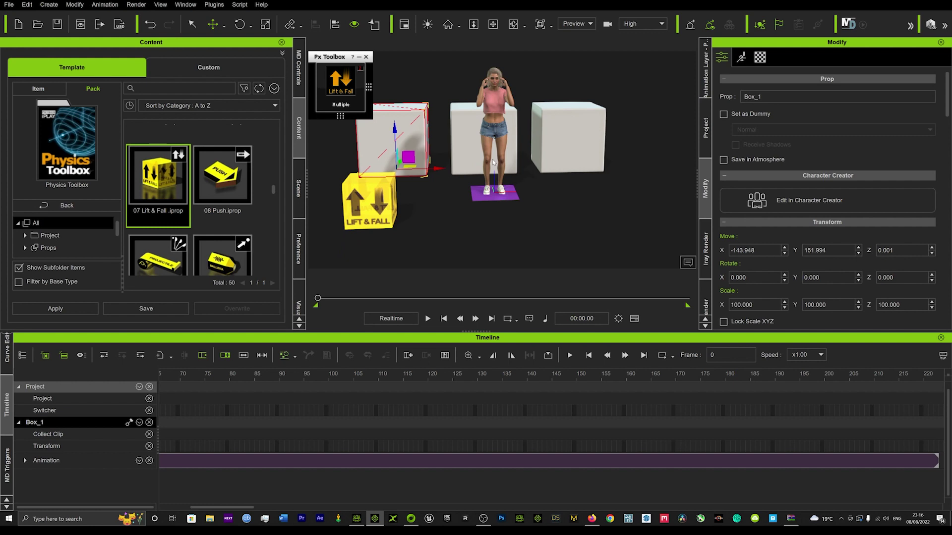
{"action": "scroll", "coordinate": [401, 146], "scroll_direction": "up", "scroll_amount": 3}
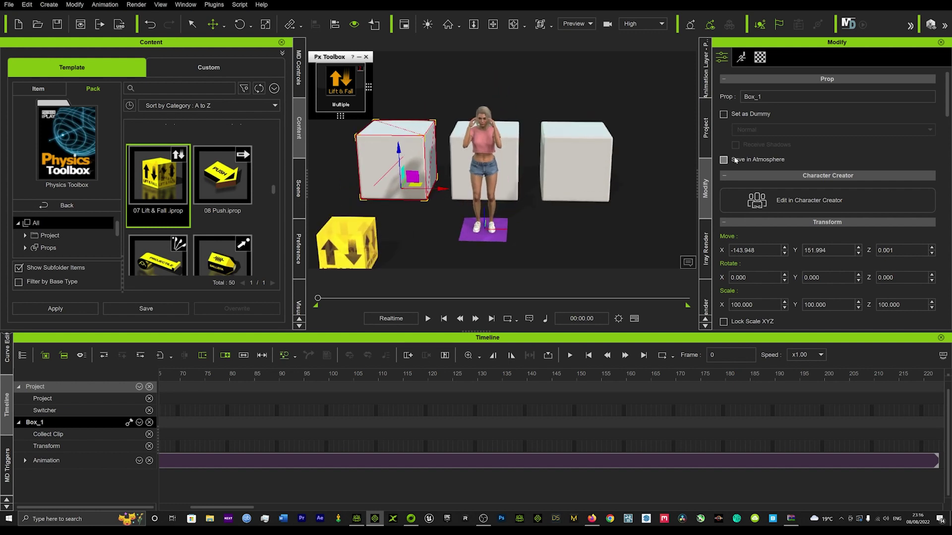
{"action": "scroll", "coordinate": [753, 189], "scroll_direction": "down", "scroll_amount": 6}
{"action": "scroll", "coordinate": [763, 193], "scroll_direction": "down", "scroll_amount": 8}
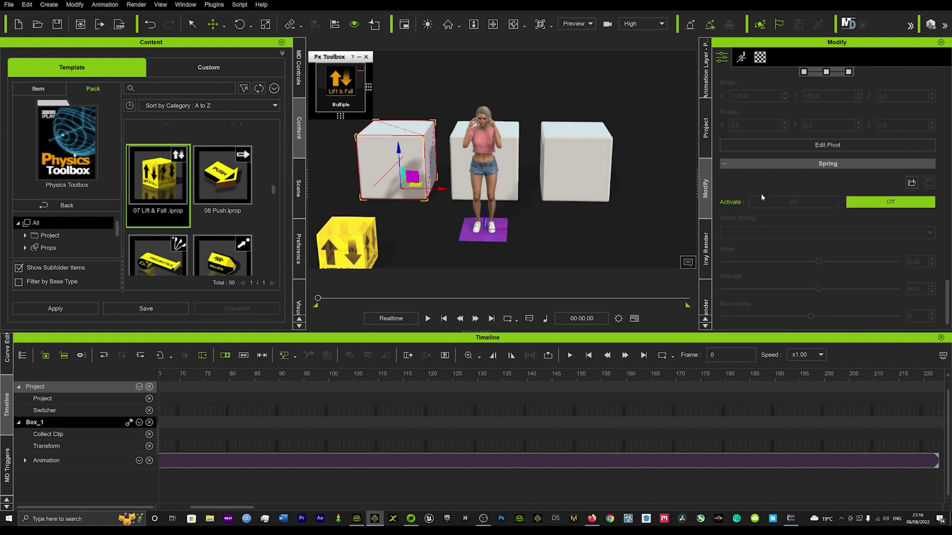
{"action": "scroll", "coordinate": [812, 277], "scroll_direction": "down", "scroll_amount": 2}
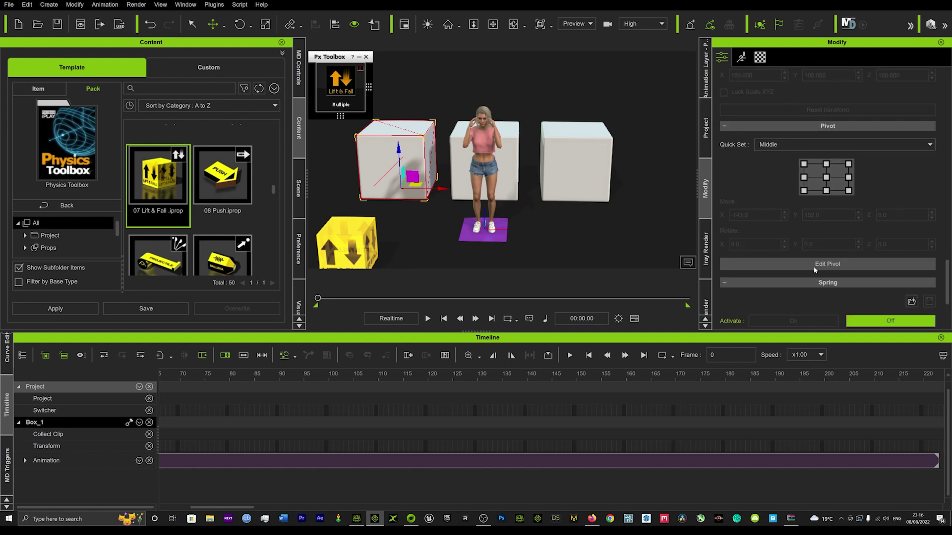
{"action": "left_click", "coordinate": [826, 265]}
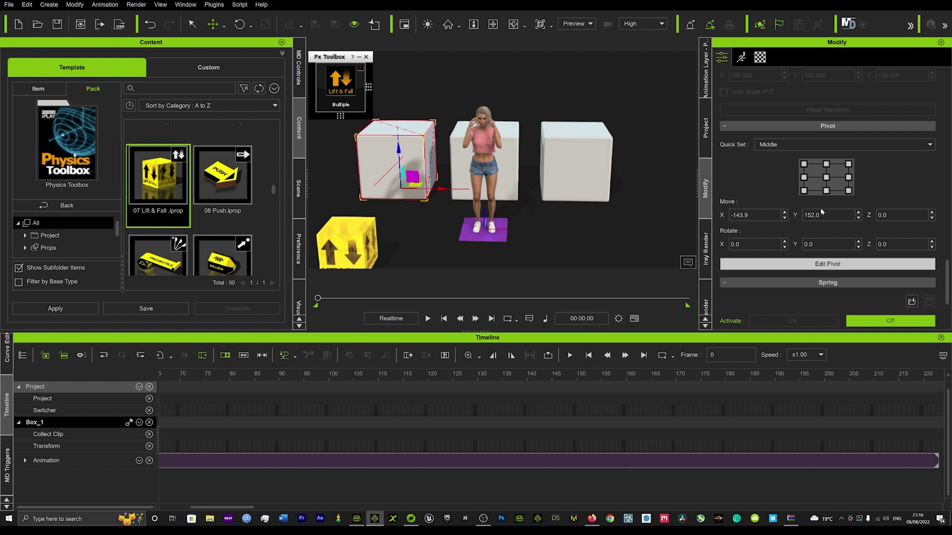
Rotate the left box's pivot and set its Y rotation to exactly 270.
{"action": "key", "text": "e"}
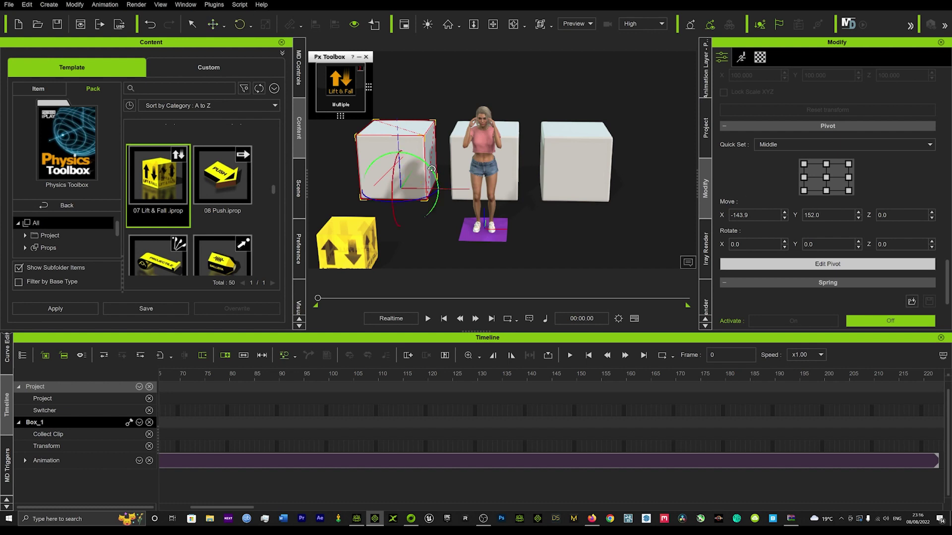
{"action": "left_click_drag", "start_coordinate": [430, 169], "coordinate": [392, 145]}
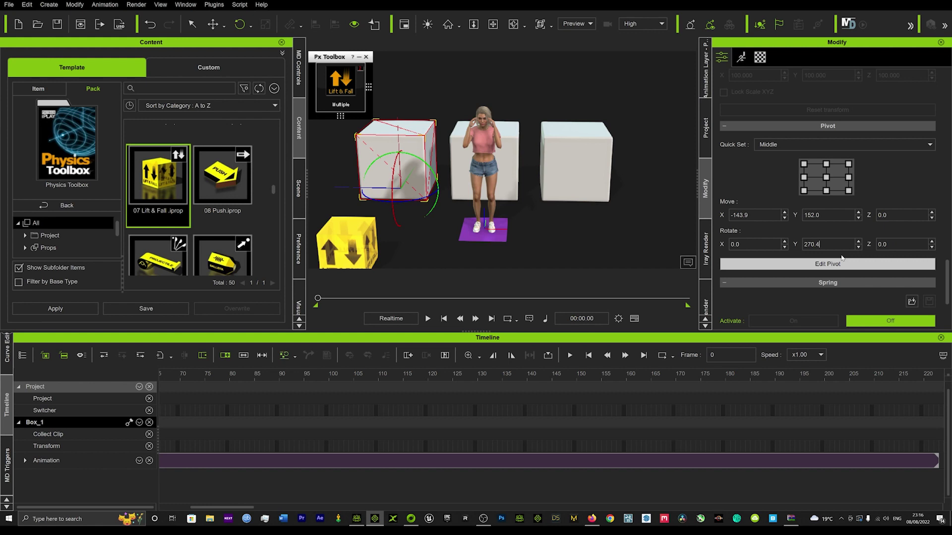
{"action": "type", "text": "270"}
{"action": "key", "text": "Return"}
{"action": "key", "text": "w"}
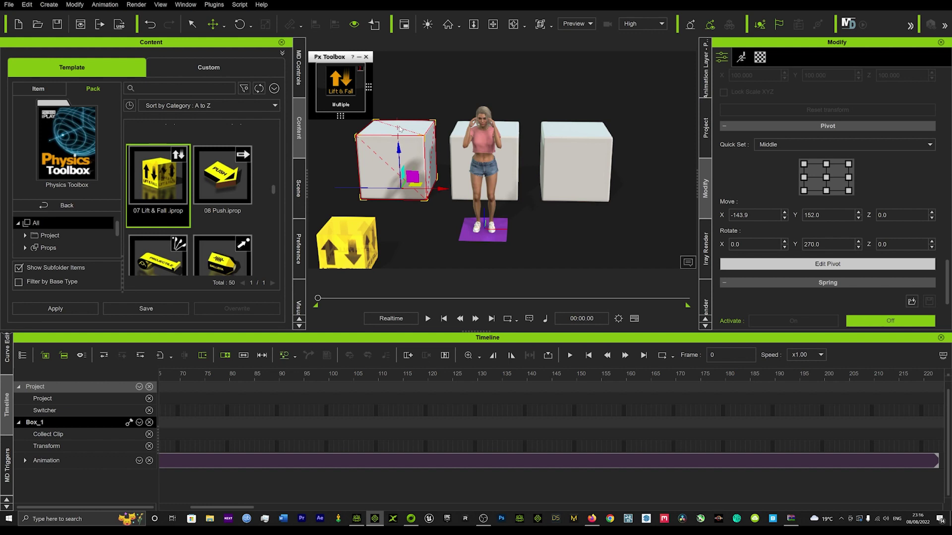
{"action": "key", "text": "e"}
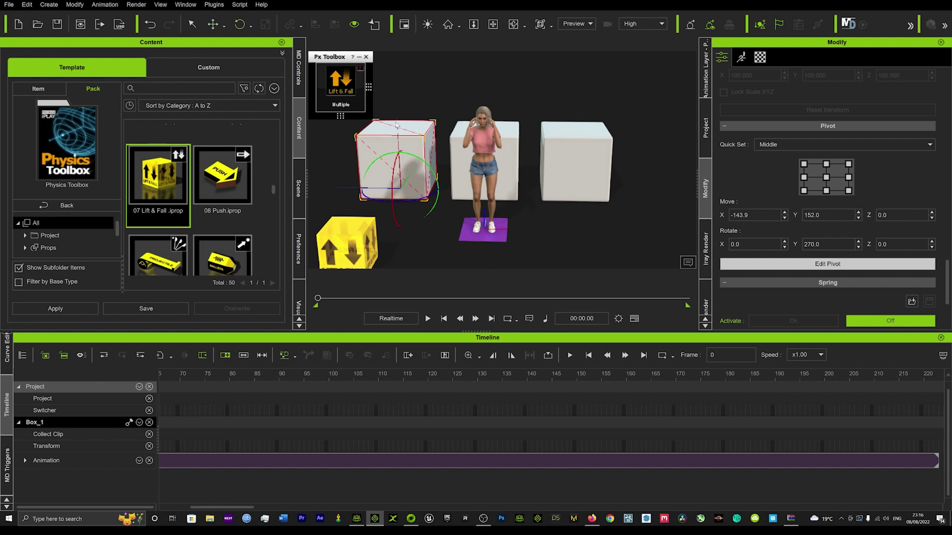
Run the lift effect followed by the fall effect on the prop and the left box, and stop the simulation.
{"action": "middle_click_drag", "start_coordinate": [397, 202], "coordinate": [446, 181]}
{"action": "mouse_move", "coordinate": [339, 101]}
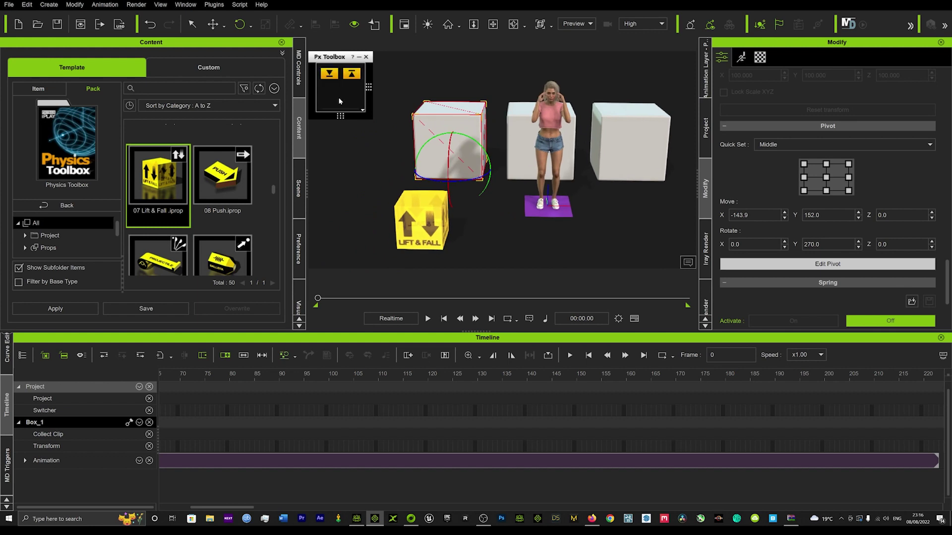
{"action": "left_click", "coordinate": [350, 76]}
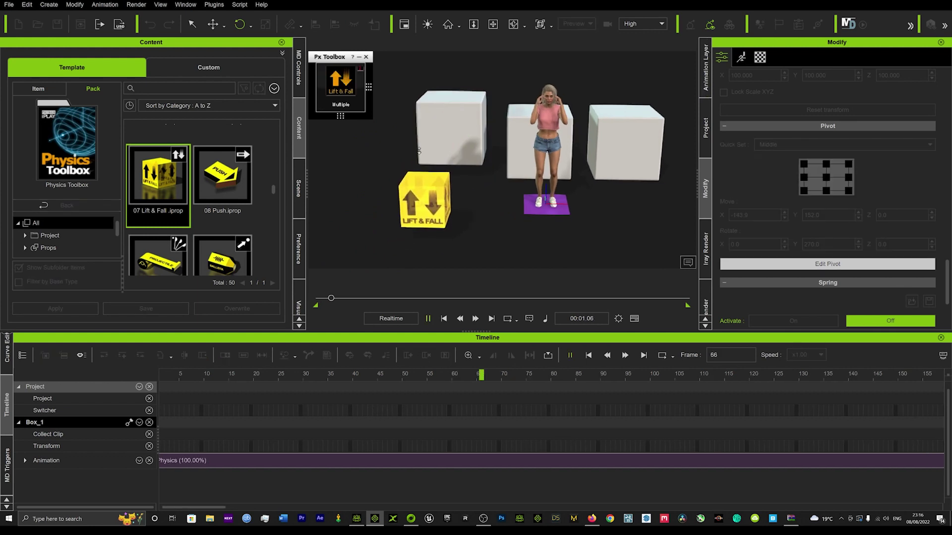
{"action": "left_click", "coordinate": [328, 86]}
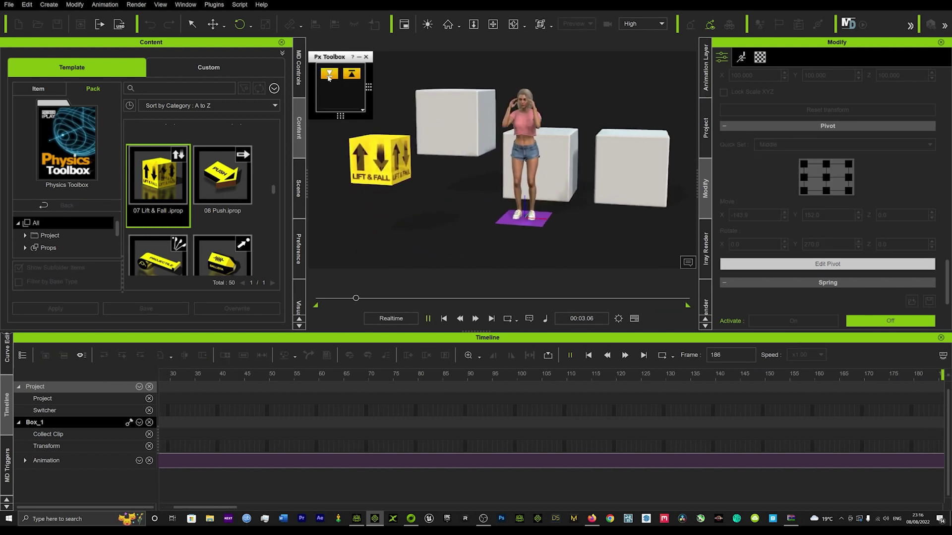
{"action": "left_click", "coordinate": [328, 76]}
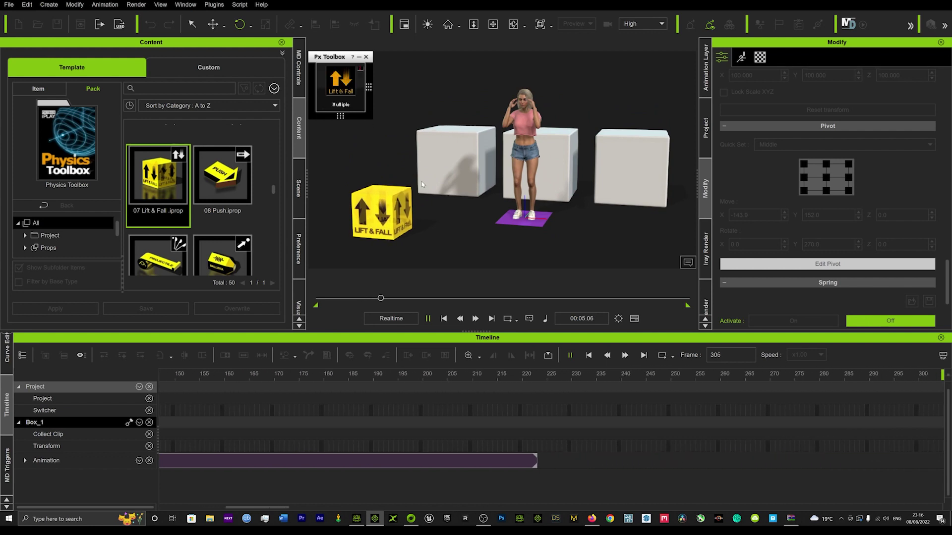
{"action": "key", "text": "space"}
{"action": "right_click_drag", "start_coordinate": [417, 186], "coordinate": [474, 182]}
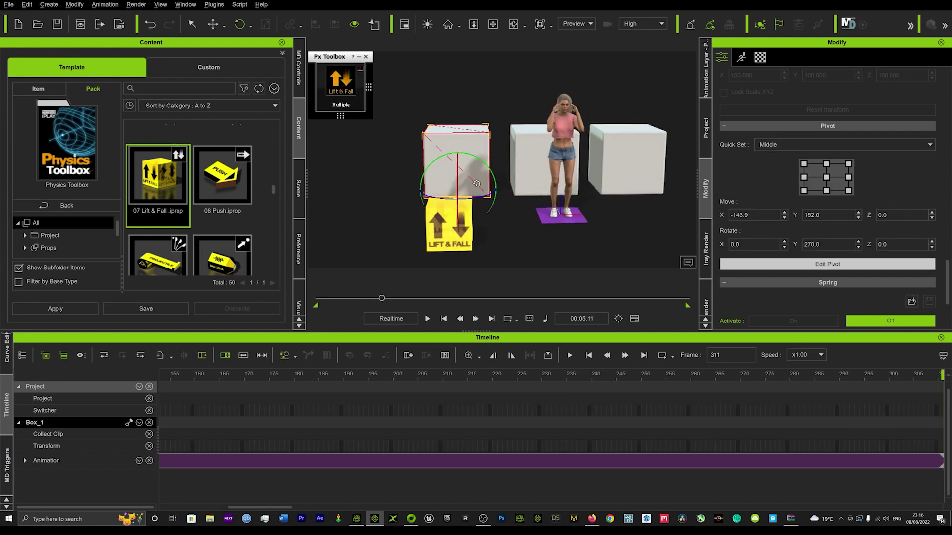
{"action": "right_click_drag", "start_coordinate": [522, 204], "coordinate": [500, 214]}
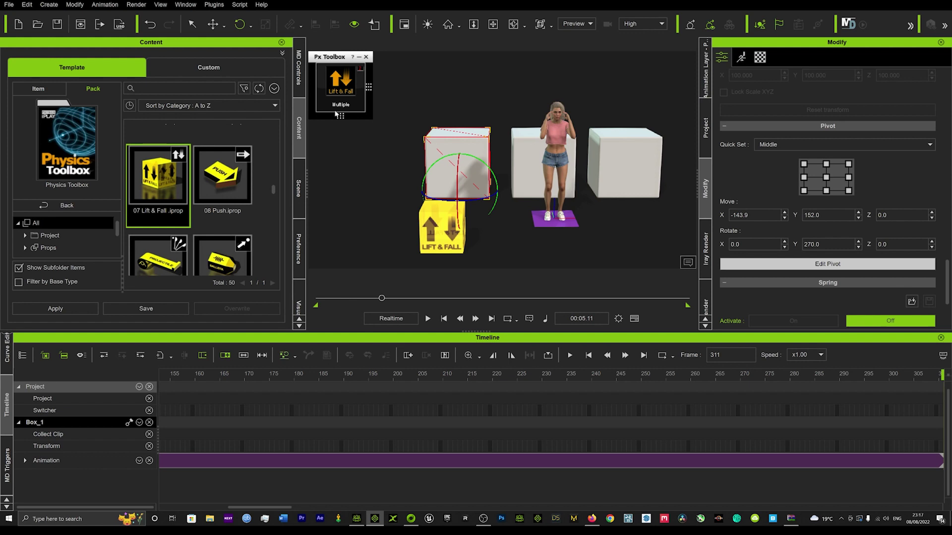
Return to the first frame and pick the middle and right boxes as additional targets in the Lift & Fall prop's settings.
{"action": "left_click", "coordinate": [350, 92]}
{"action": "left_click", "coordinate": [351, 74]}
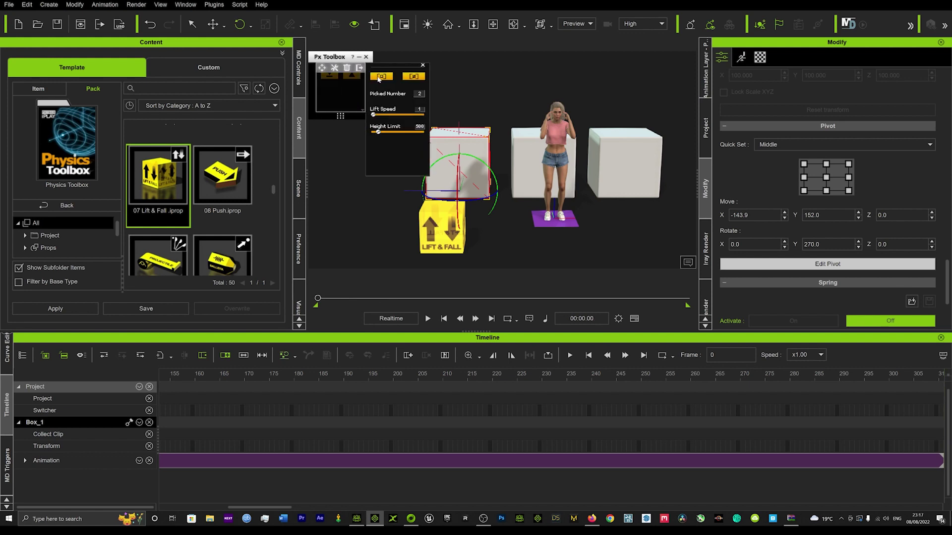
{"action": "left_click", "coordinate": [380, 77]}
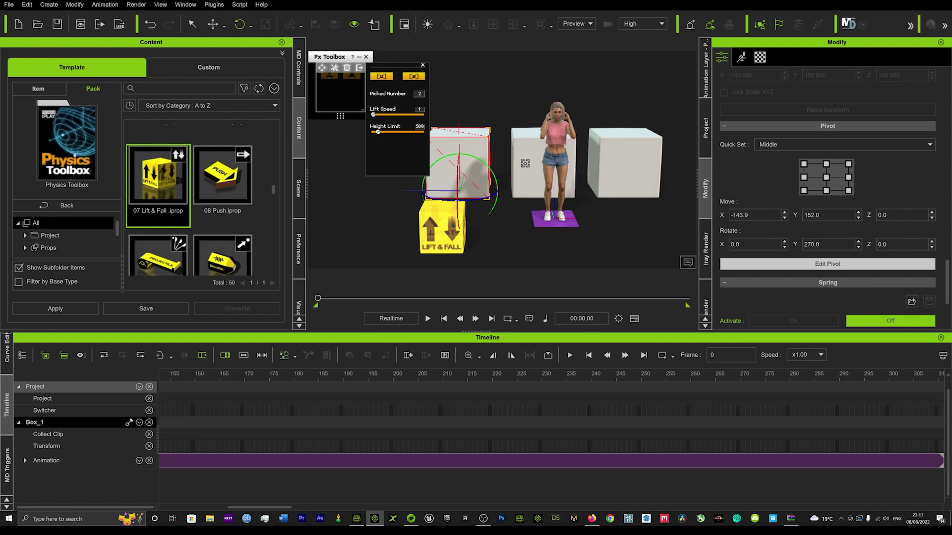
{"action": "left_click", "coordinate": [526, 165]}
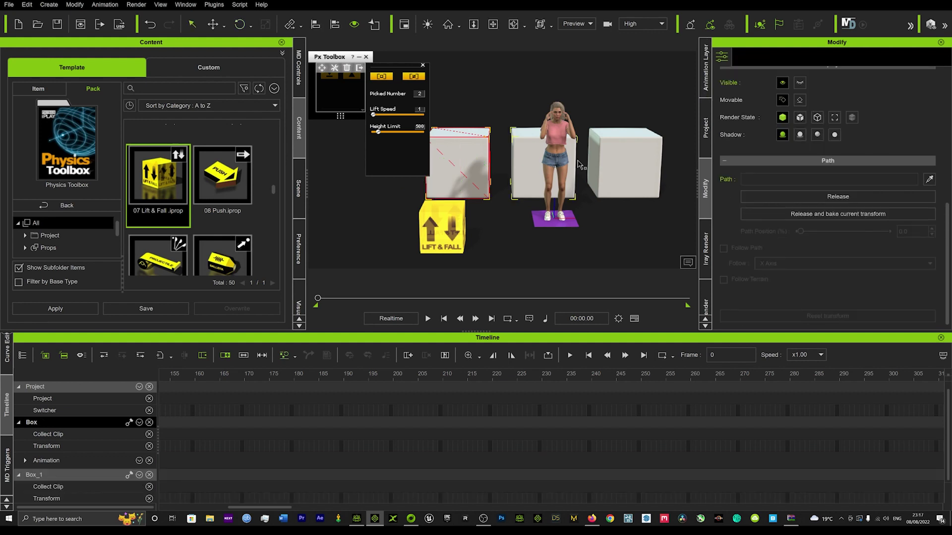
{"action": "left_click", "coordinate": [380, 77]}
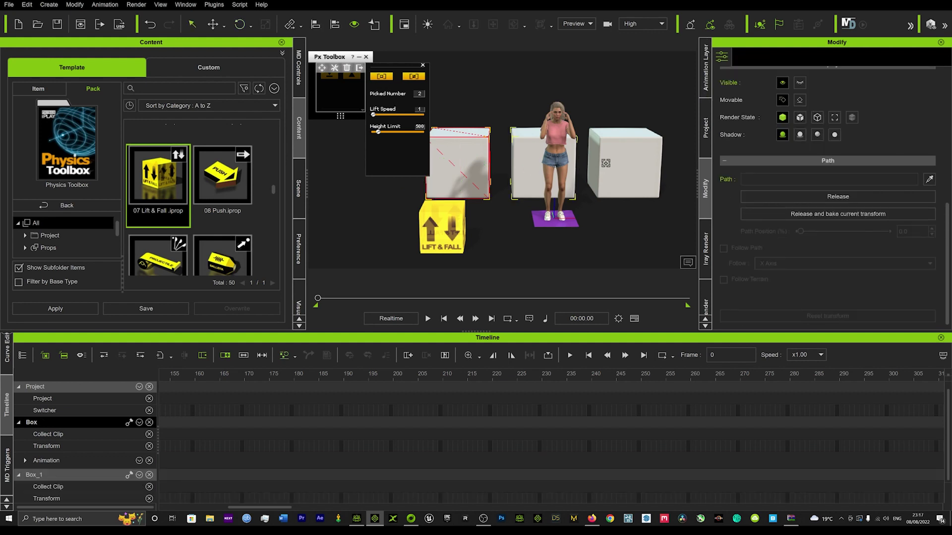
{"action": "left_click", "coordinate": [621, 159]}
{"action": "left_click", "coordinate": [423, 65]}
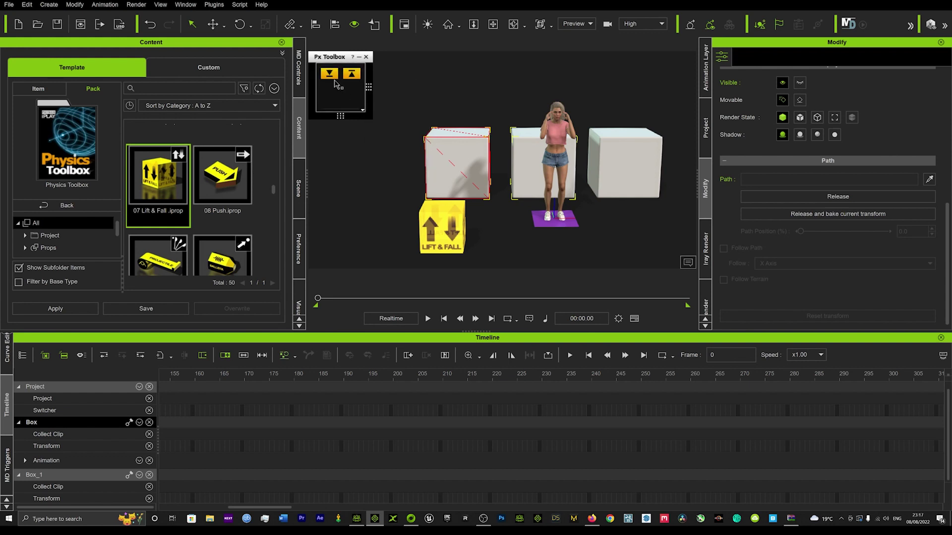
Run the lift effect with the newly picked boxes, stop it and return the playhead to the first frame.
{"action": "left_click", "coordinate": [353, 74]}
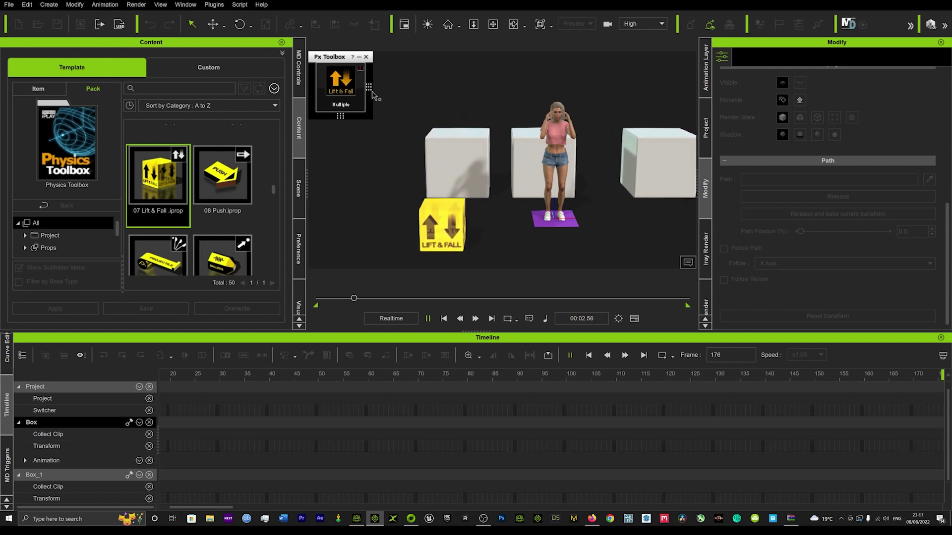
{"action": "key", "text": "space"}
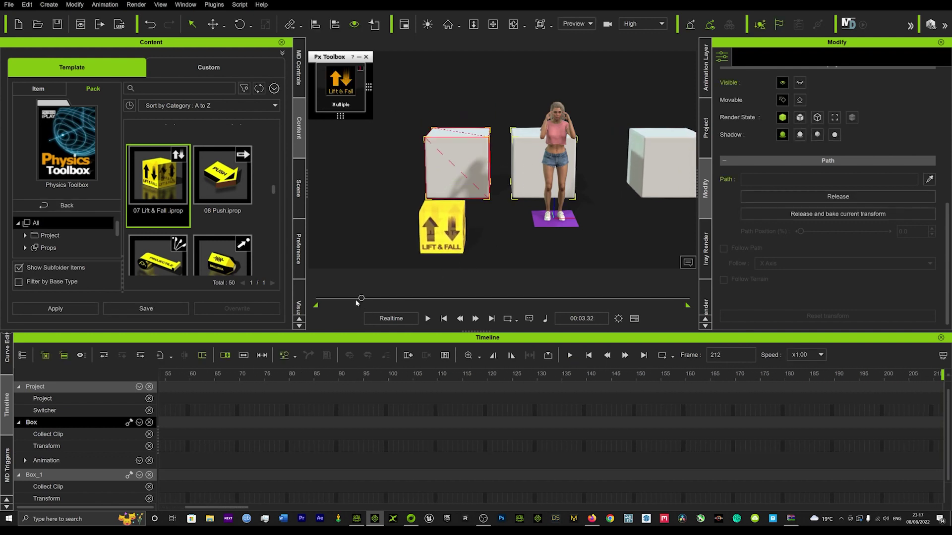
{"action": "left_click_drag", "start_coordinate": [360, 299], "coordinate": [274, 294]}
Pick the middle box as a target again in the Lift & Fall prop's settings and close the settings.
{"action": "left_click", "coordinate": [456, 225]}
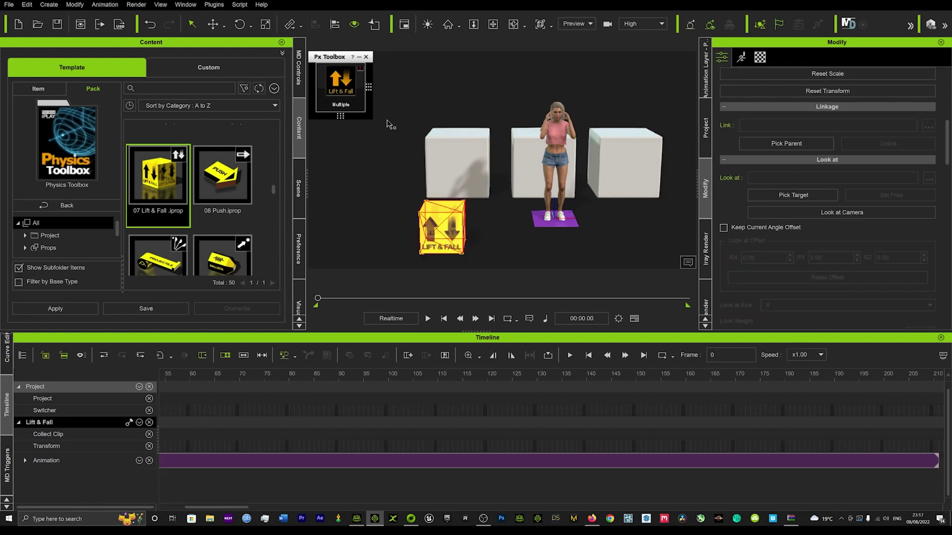
{"action": "left_click", "coordinate": [363, 108]}
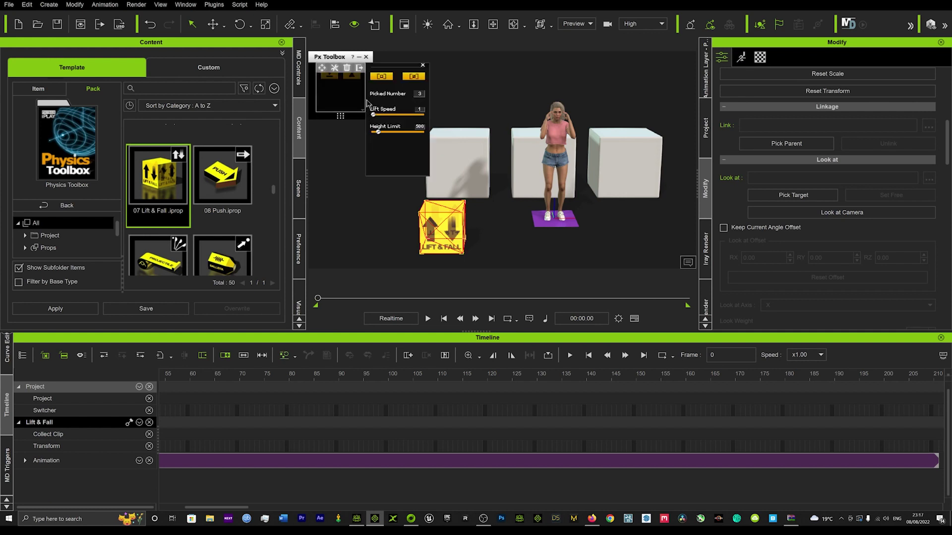
{"action": "left_click", "coordinate": [382, 76]}
{"action": "left_click", "coordinate": [520, 157]}
{"action": "left_click", "coordinate": [423, 66]}
Edit the middle box's pivot and set its Y rotation to 270.
{"action": "left_click", "coordinate": [518, 159]}
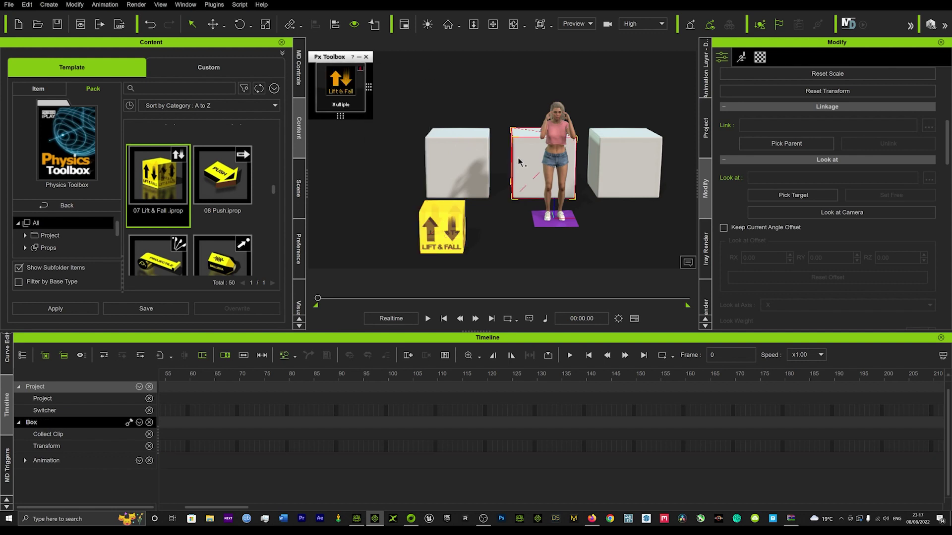
{"action": "scroll", "coordinate": [730, 226], "scroll_direction": "down", "scroll_amount": 10}
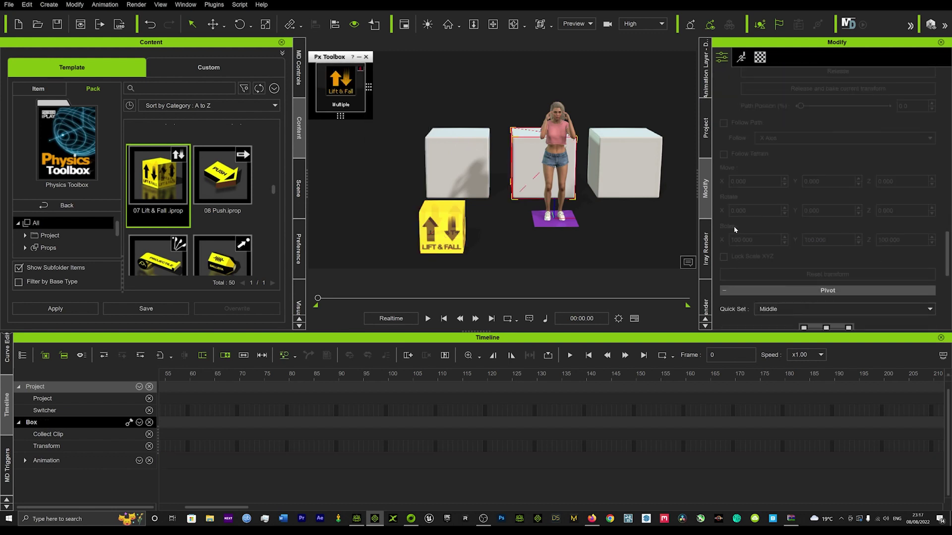
{"action": "scroll", "coordinate": [733, 225], "scroll_direction": "down", "scroll_amount": 1}
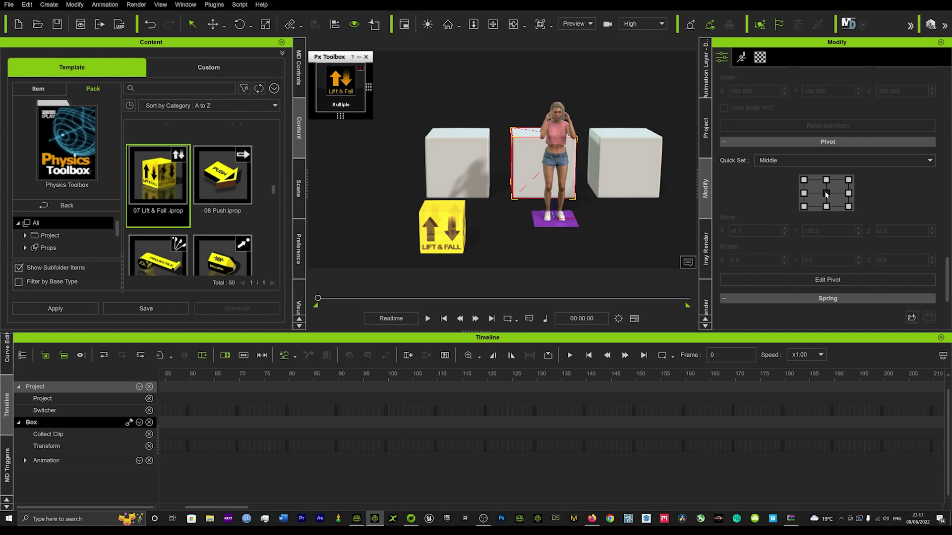
{"action": "left_click", "coordinate": [826, 280]}
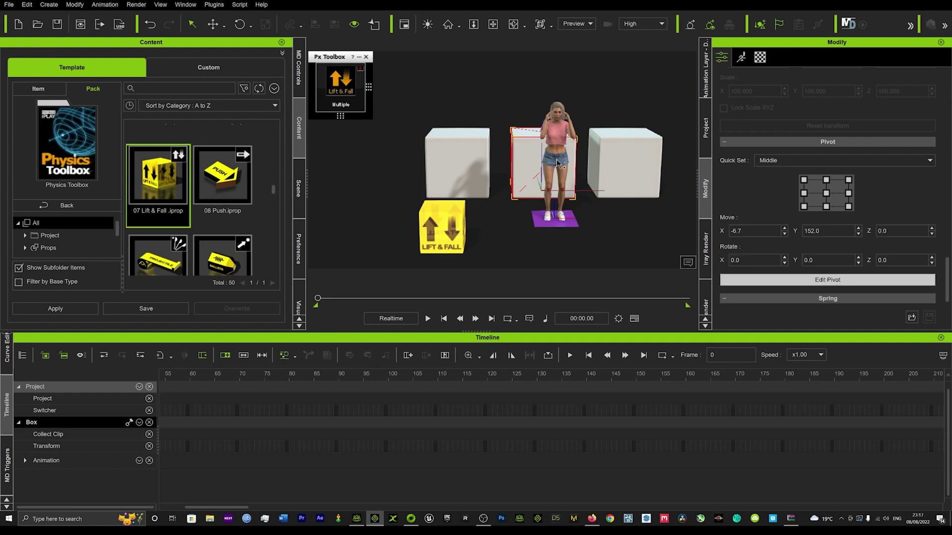
{"action": "key", "text": "e"}
{"action": "left_click_drag", "start_coordinate": [558, 157], "coordinate": [517, 147]}
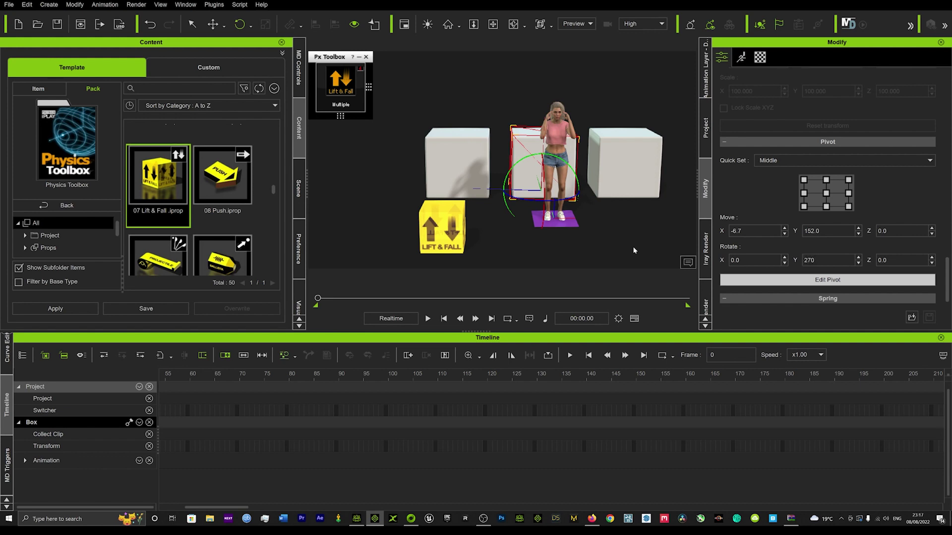
{"action": "key", "text": "Return"}
Rotate the right box's pivot and set its Y rotation to 270.
{"action": "left_click", "coordinate": [619, 150]}
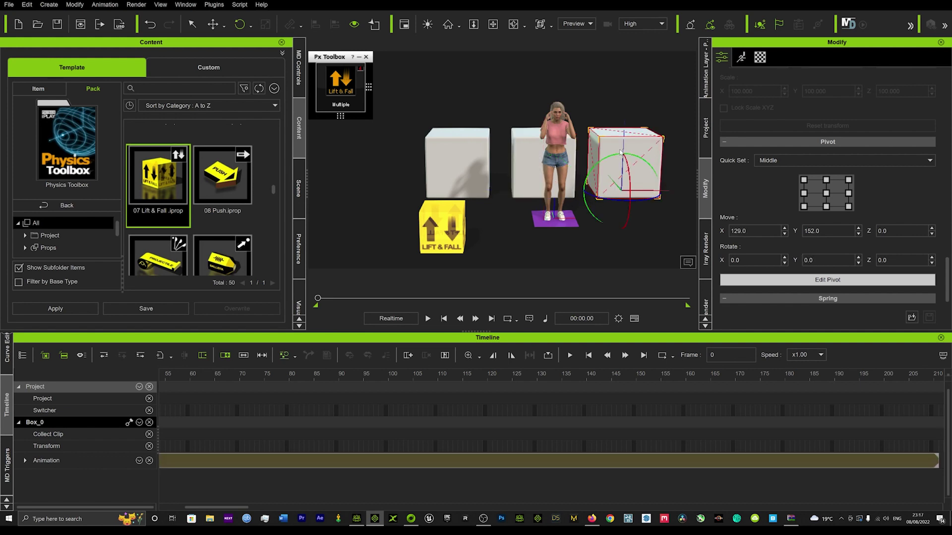
{"action": "scroll", "coordinate": [789, 201], "scroll_direction": "down", "scroll_amount": 1}
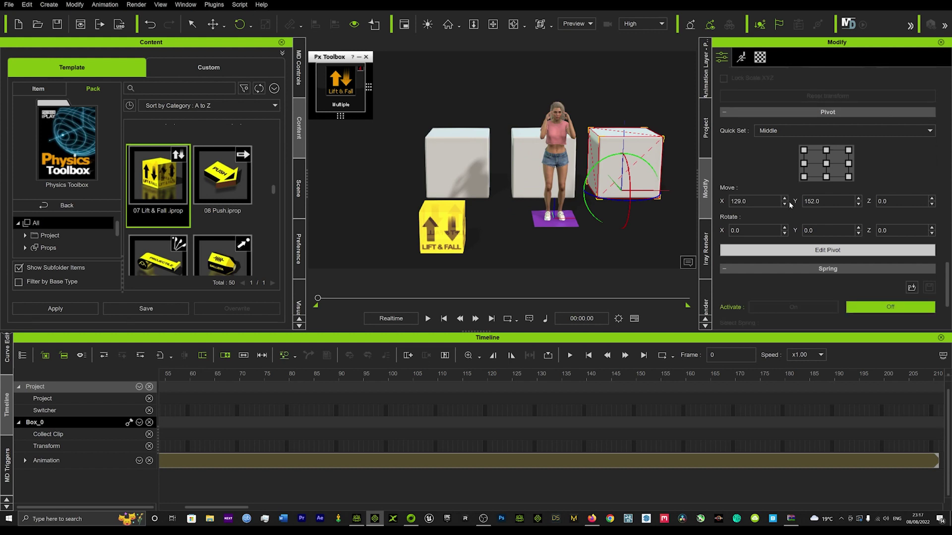
{"action": "left_click_drag", "start_coordinate": [649, 164], "coordinate": [605, 151]}
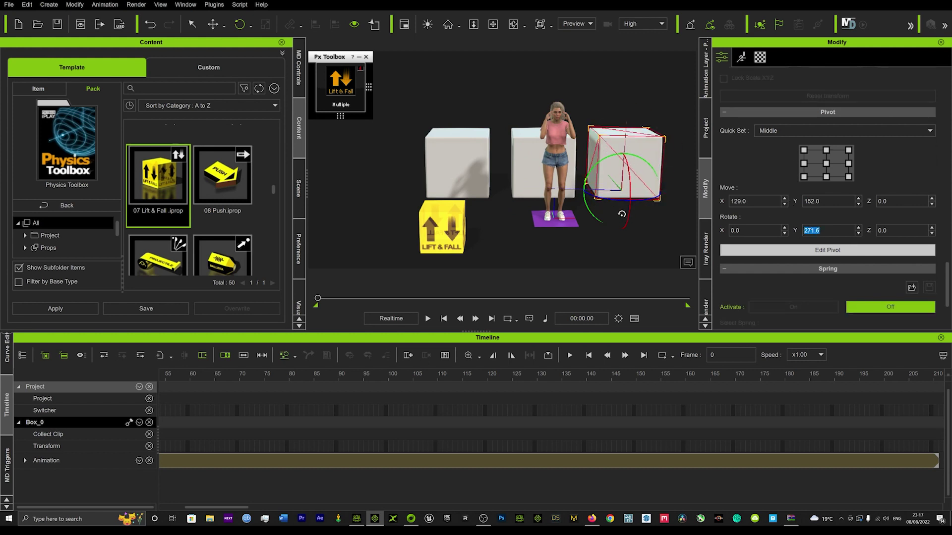
{"action": "key", "text": "Return"}
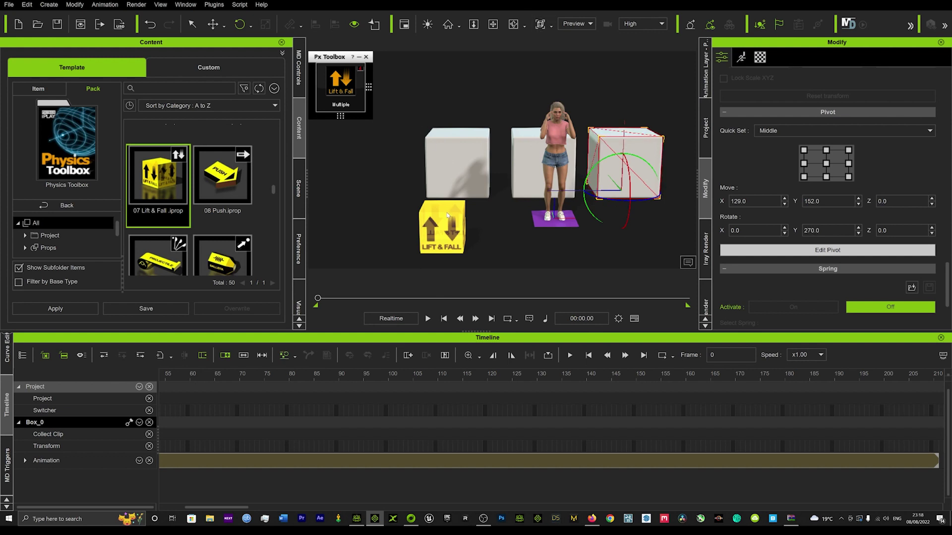
Test the lift and fall effects on the three boxes, stop playback, select the character and return to the first frame.
{"action": "left_click", "coordinate": [350, 80]}
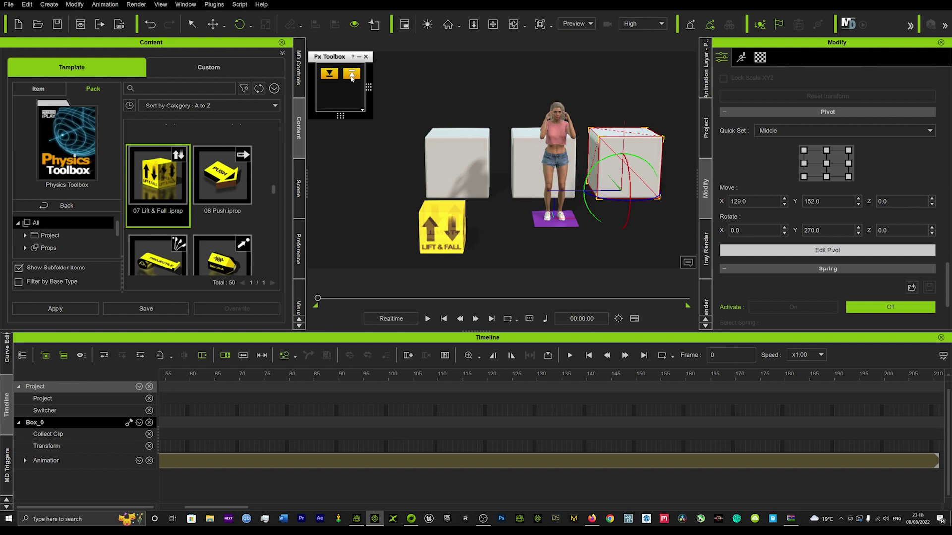
{"action": "left_click", "coordinate": [351, 76]}
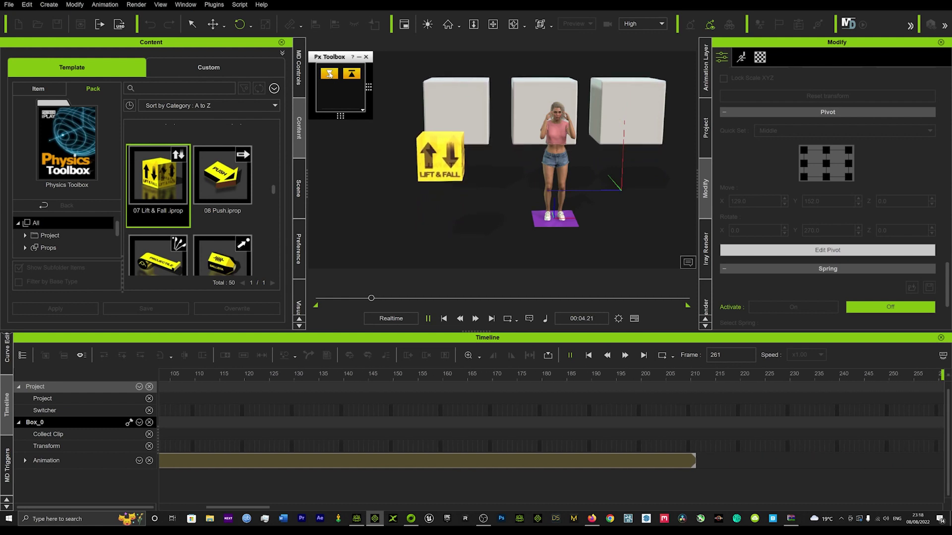
{"action": "left_click", "coordinate": [330, 75]}
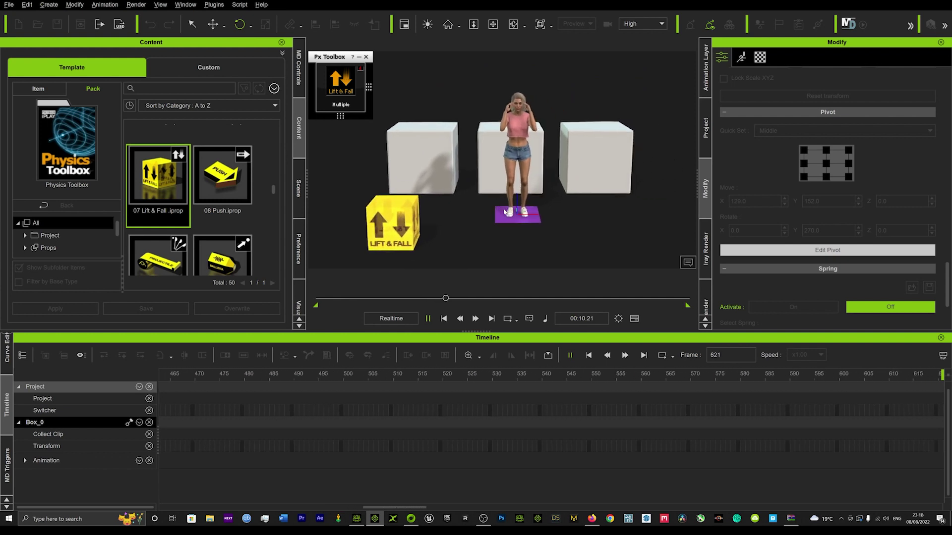
{"action": "key", "text": "space"}
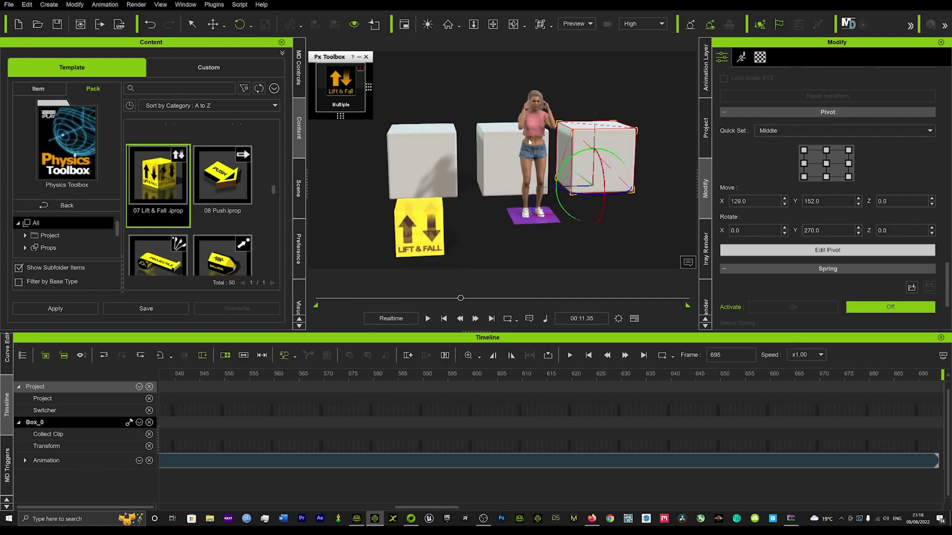
{"action": "left_click", "coordinate": [551, 111]}
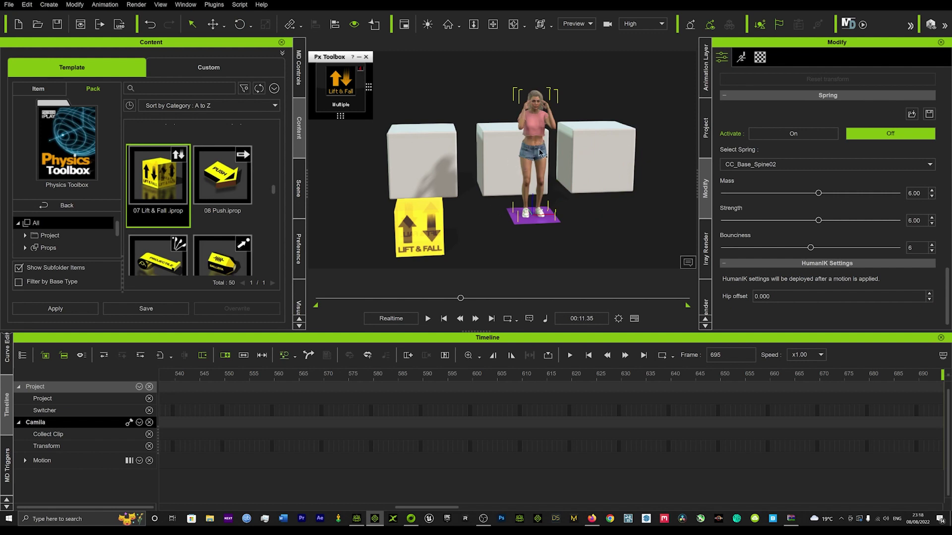
{"action": "scroll", "coordinate": [540, 152], "scroll_direction": "up", "scroll_amount": 5}
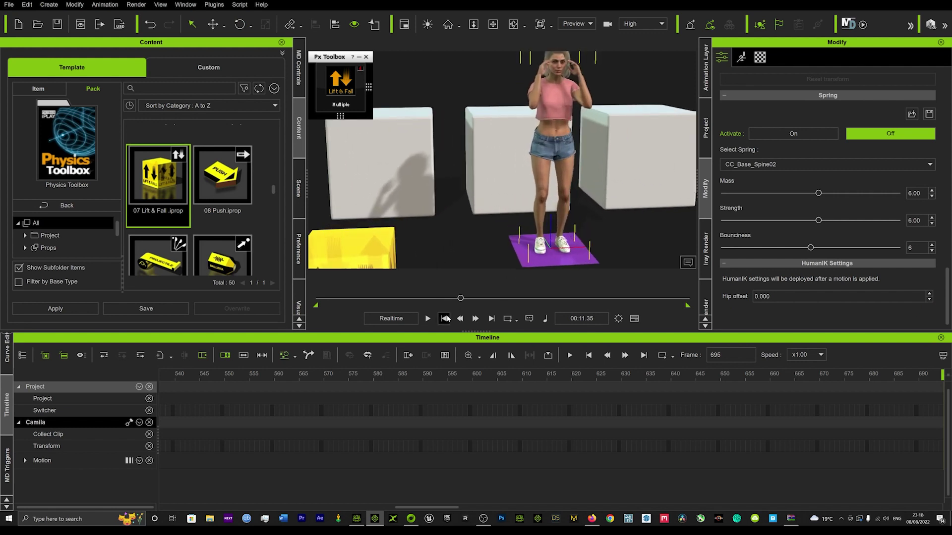
{"action": "left_click", "coordinate": [445, 318]}
Run the lift and fall effects again to examine the boxes behind the character up close, and stop playback.
{"action": "scroll", "coordinate": [600, 144], "scroll_direction": "up", "scroll_amount": 4}
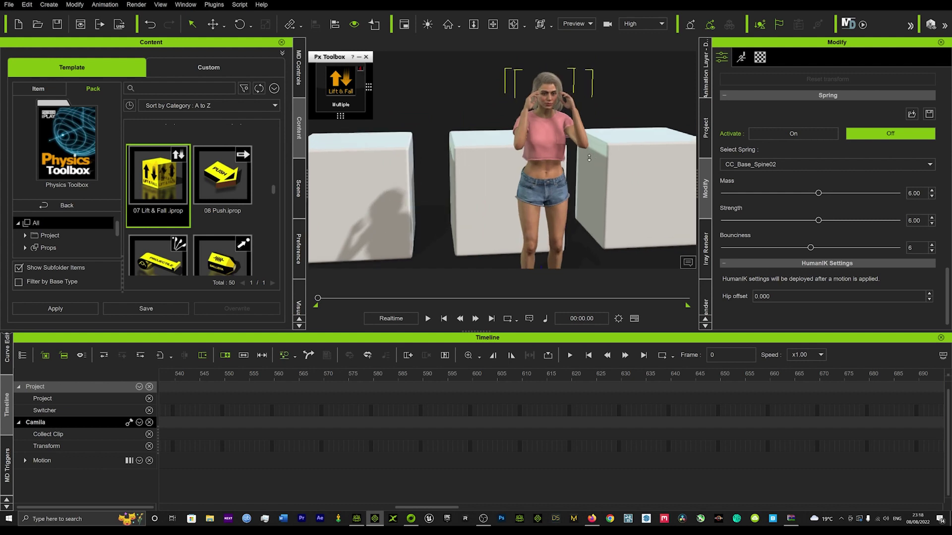
{"action": "right_click_drag", "start_coordinate": [594, 158], "coordinate": [528, 174]}
{"action": "left_click", "coordinate": [331, 75]}
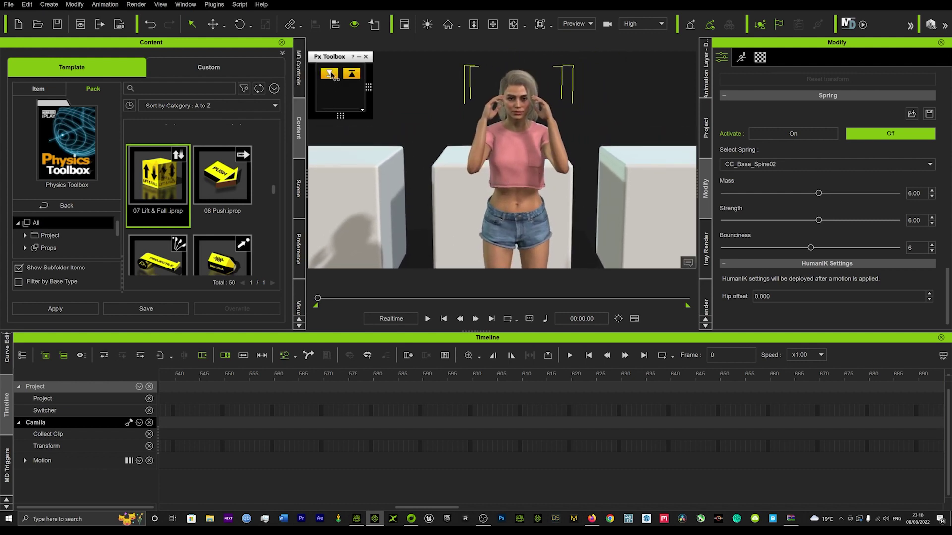
{"action": "left_click", "coordinate": [349, 78]}
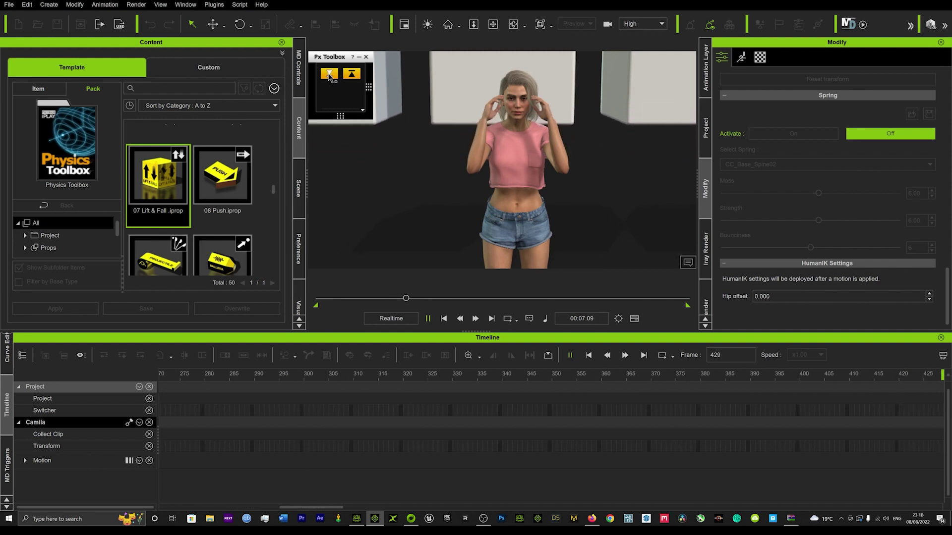
{"action": "left_click", "coordinate": [329, 76]}
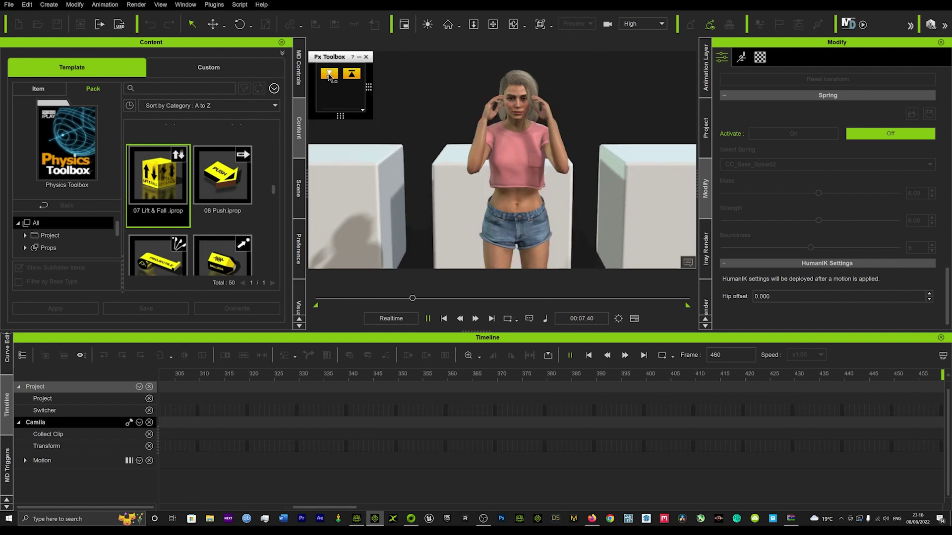
{"action": "left_click", "coordinate": [367, 68]}
{"action": "scroll", "coordinate": [516, 194], "scroll_direction": "down", "scroll_amount": 5}
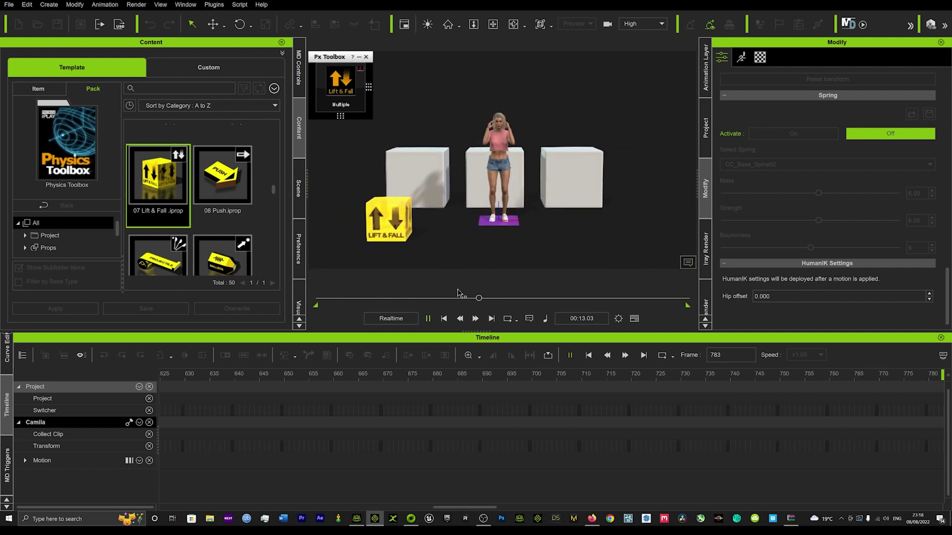
{"action": "left_click", "coordinate": [460, 319]}
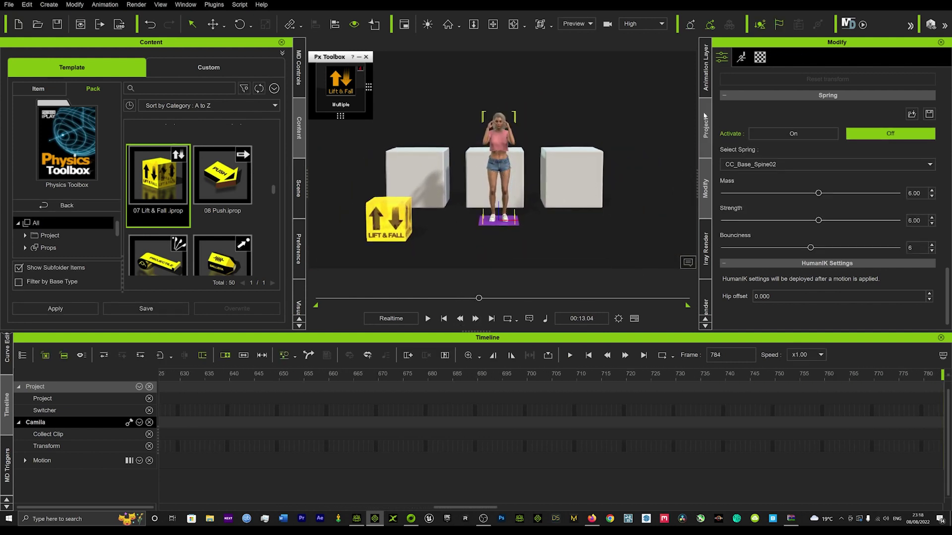
Show the project's Global Physics Settings and replay the simulation from the first frame.
{"action": "left_click", "coordinate": [704, 130]}
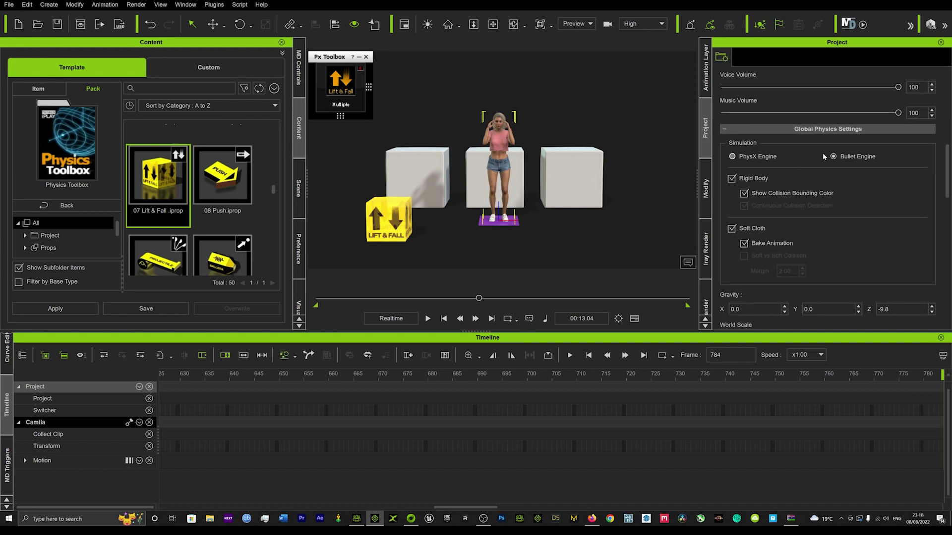
{"action": "left_click", "coordinate": [444, 319]}
{"action": "key", "text": "space"}
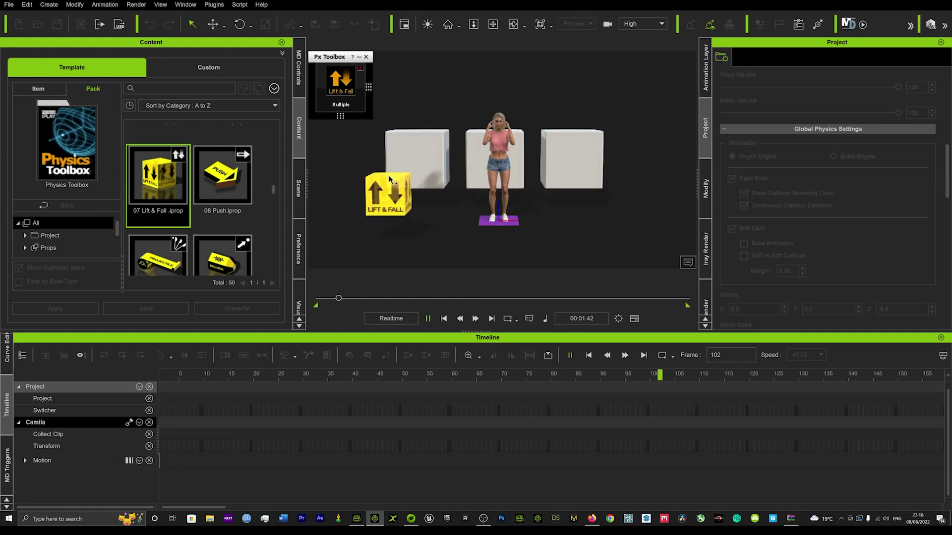